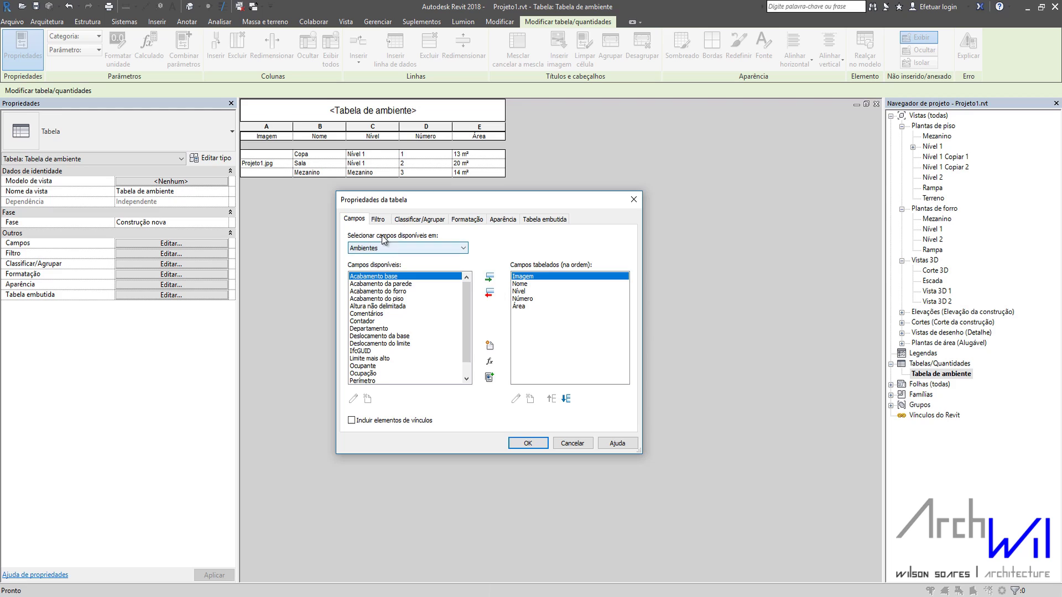
# Step: Filter the room schedule by Nível igual Nível 1 and review the available comparison operators
pyautogui.click(378, 222)
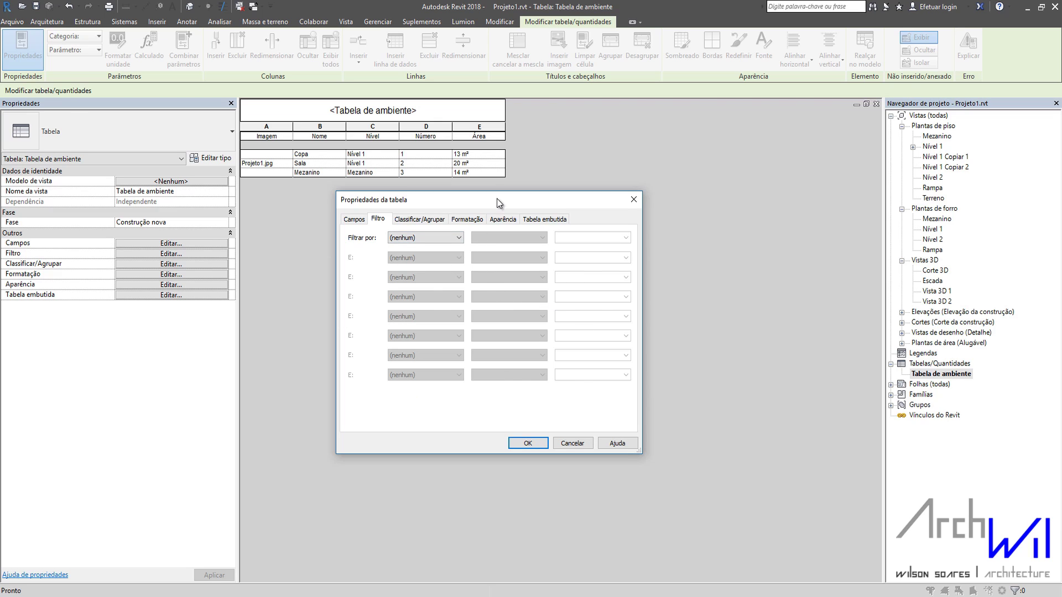
pyautogui.moveTo(499, 203); pyautogui.dragTo(680, 122)
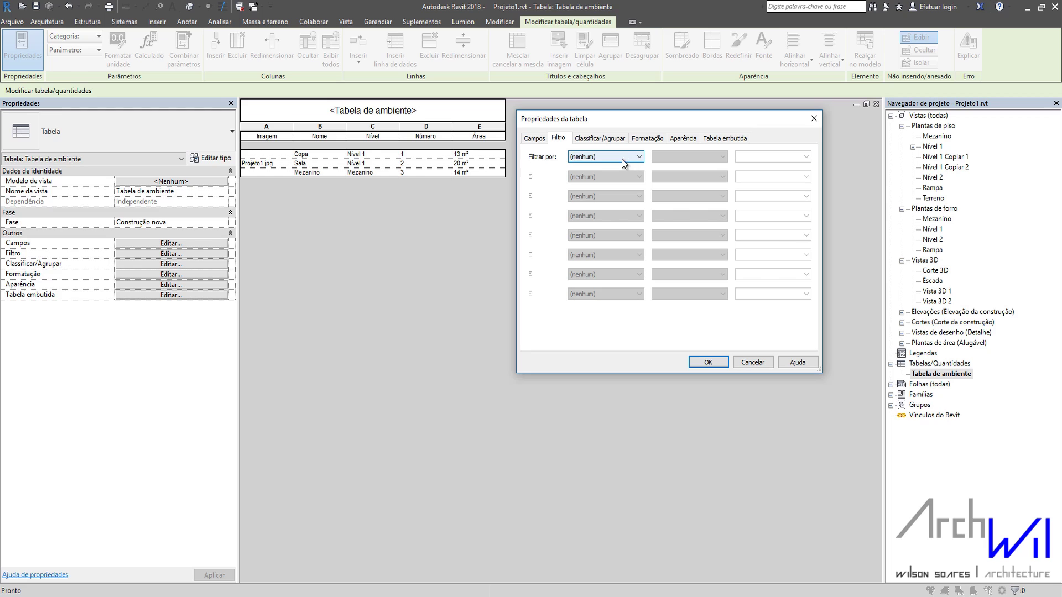
pyautogui.click(606, 159)
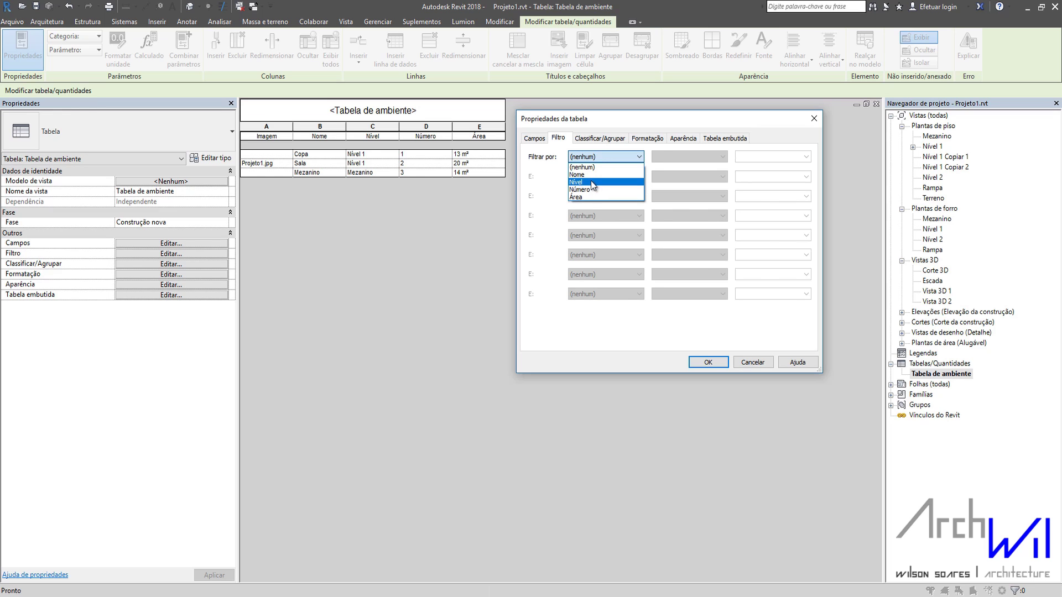
pyautogui.click(591, 182)
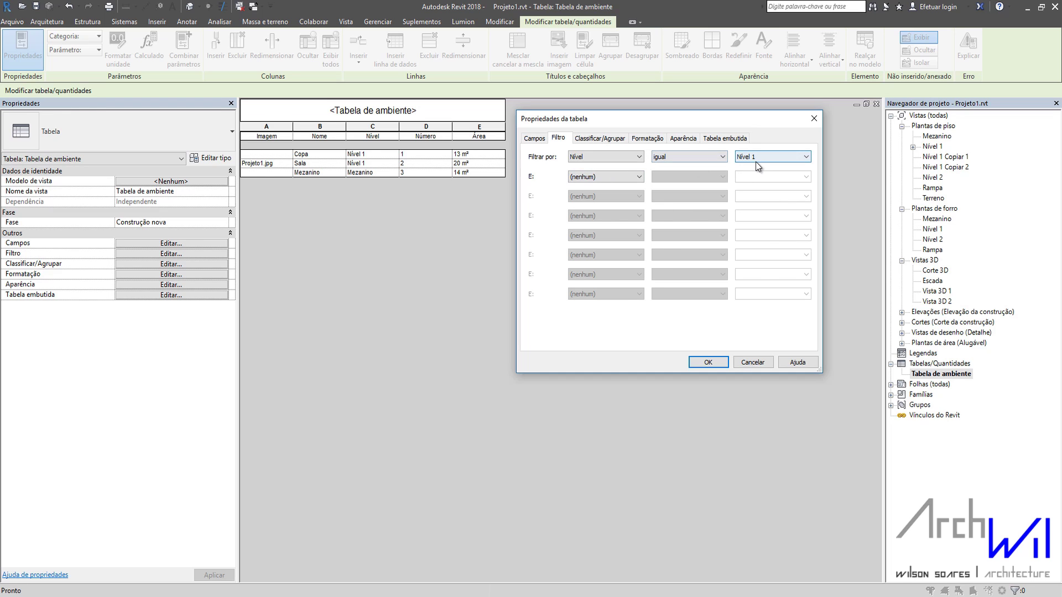
pyautogui.click(712, 160)
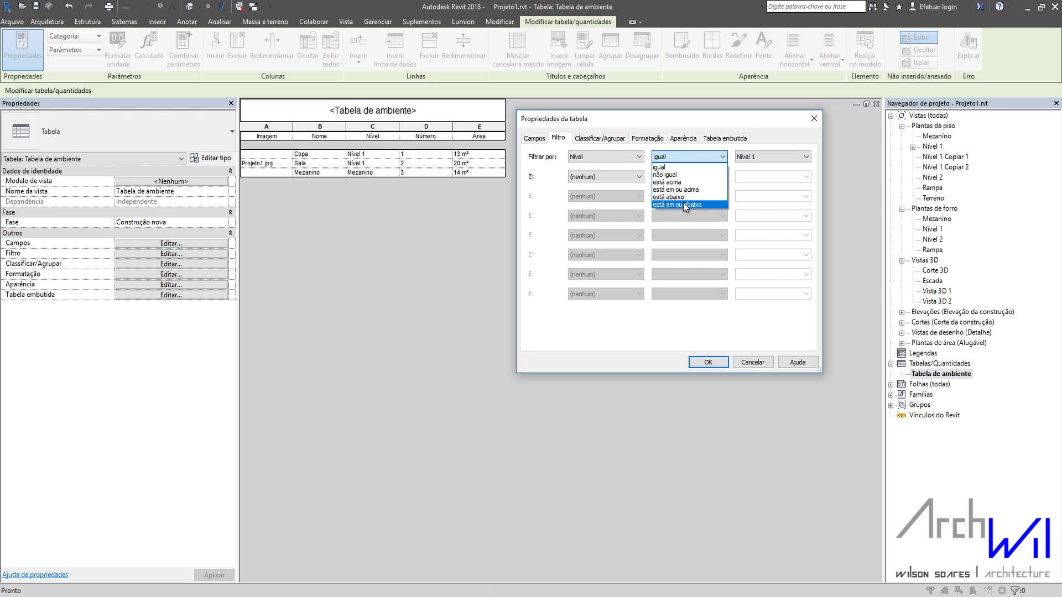
pyautogui.click(708, 157)
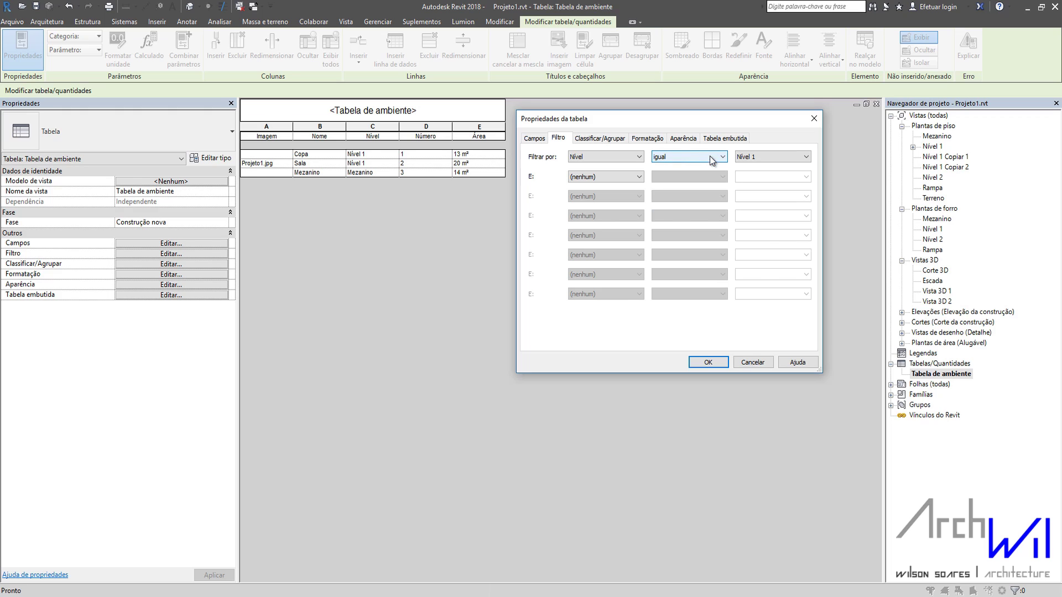
# Step: Switch the filter field to Número and review its comparison operators
pyautogui.click(638, 156)
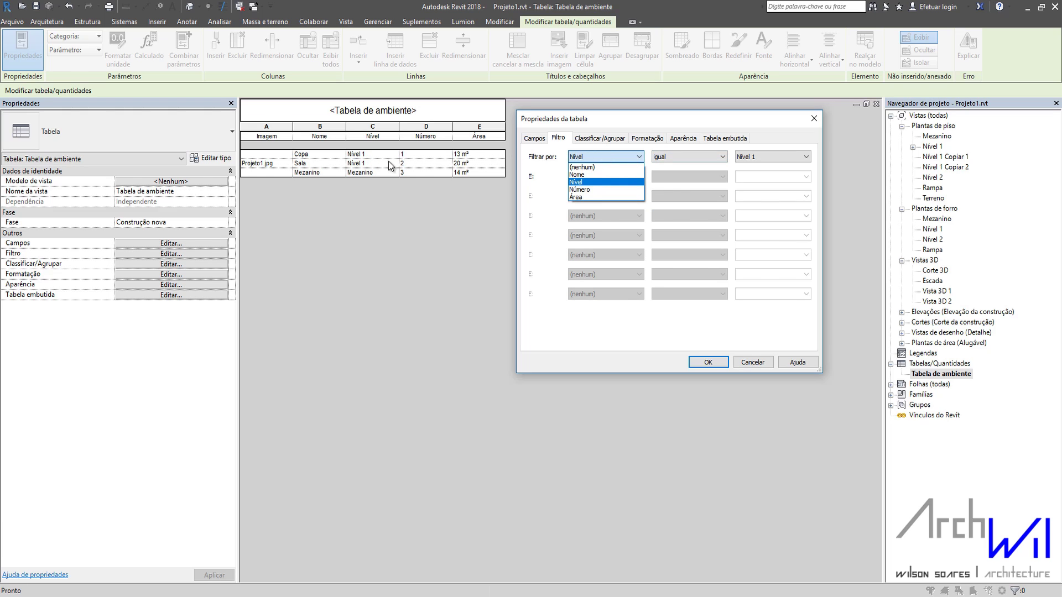
pyautogui.click(628, 189)
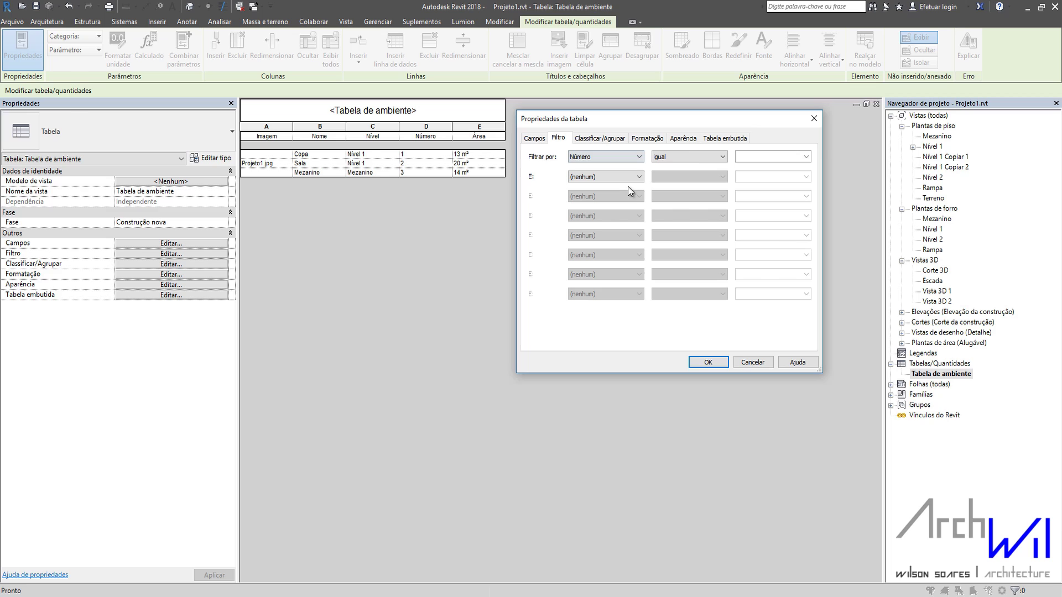
pyautogui.click(692, 157)
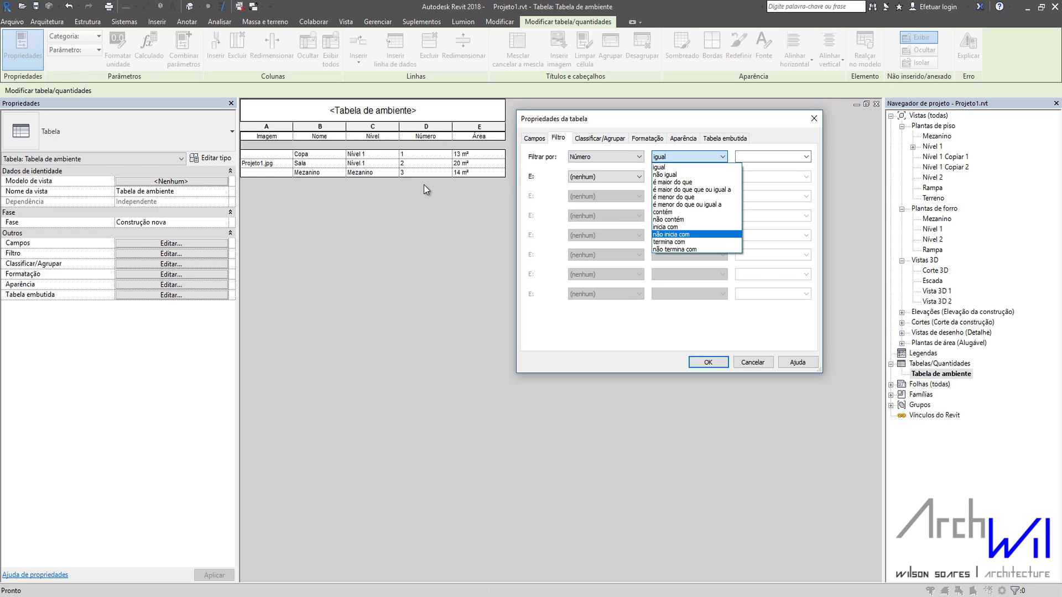
pyautogui.click(679, 157)
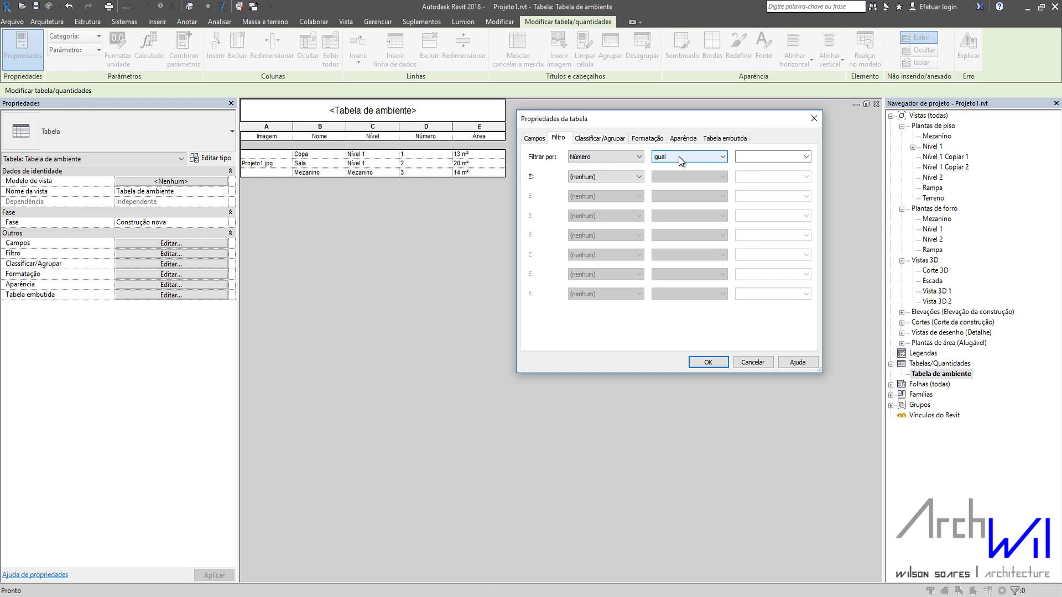
# Step: Set the schedule filter back to Nível igual Nível 1 and apply it
pyautogui.click(608, 155)
pyautogui.click(586, 182)
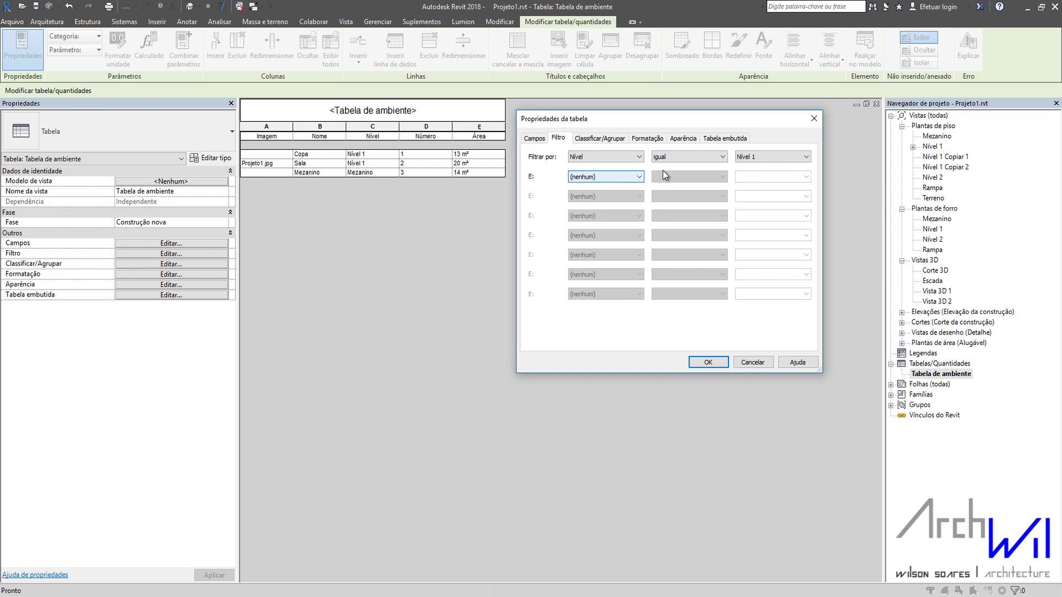
pyautogui.click(775, 161)
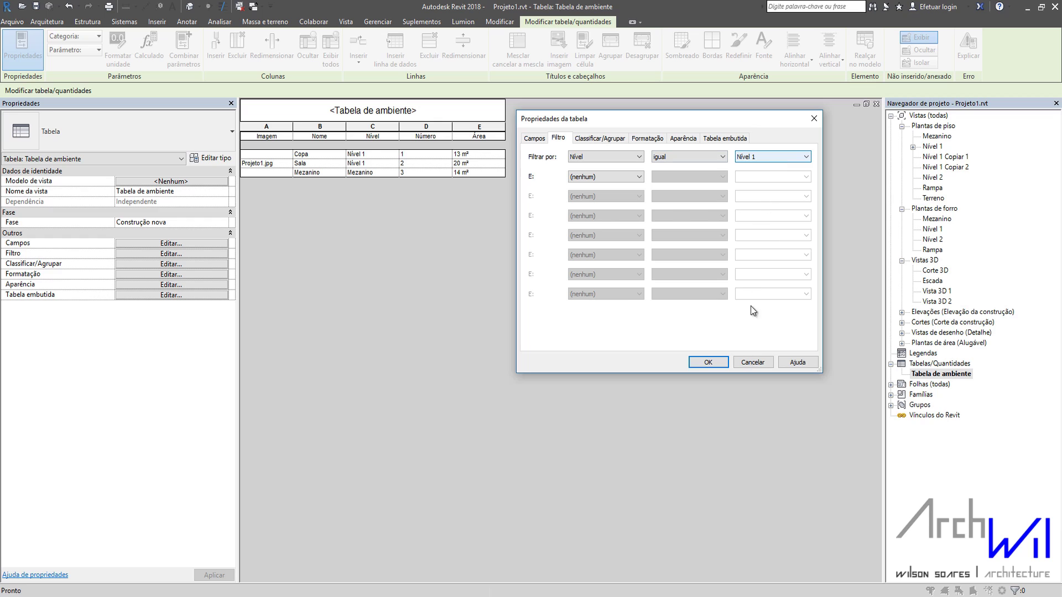
pyautogui.click(709, 361)
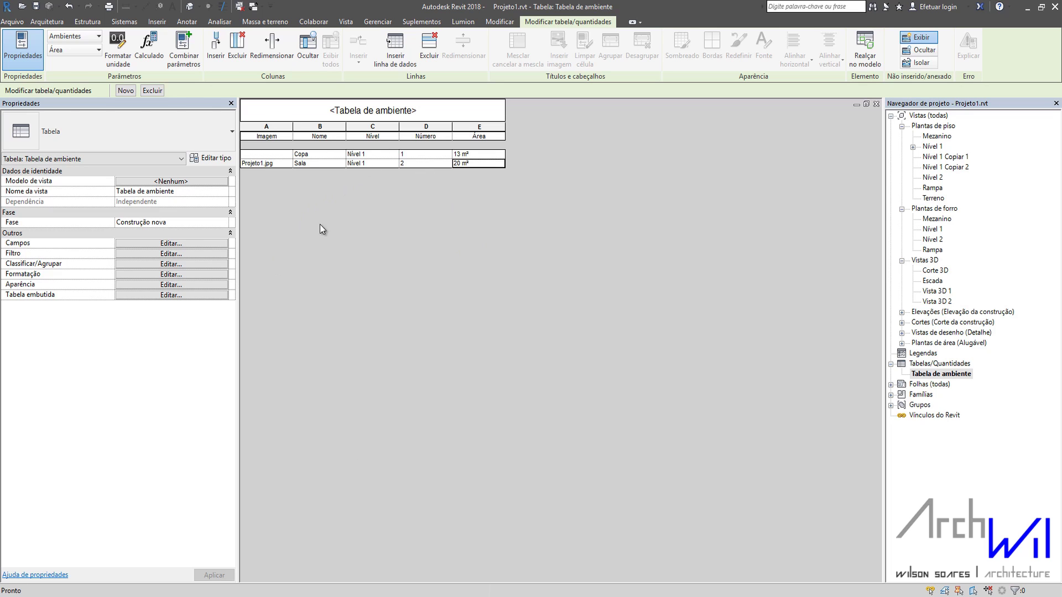
# Step: Change the level filter's comparison to não igual for Nível 1 and apply it to the schedule
pyautogui.click(171, 253)
pyautogui.click(680, 157)
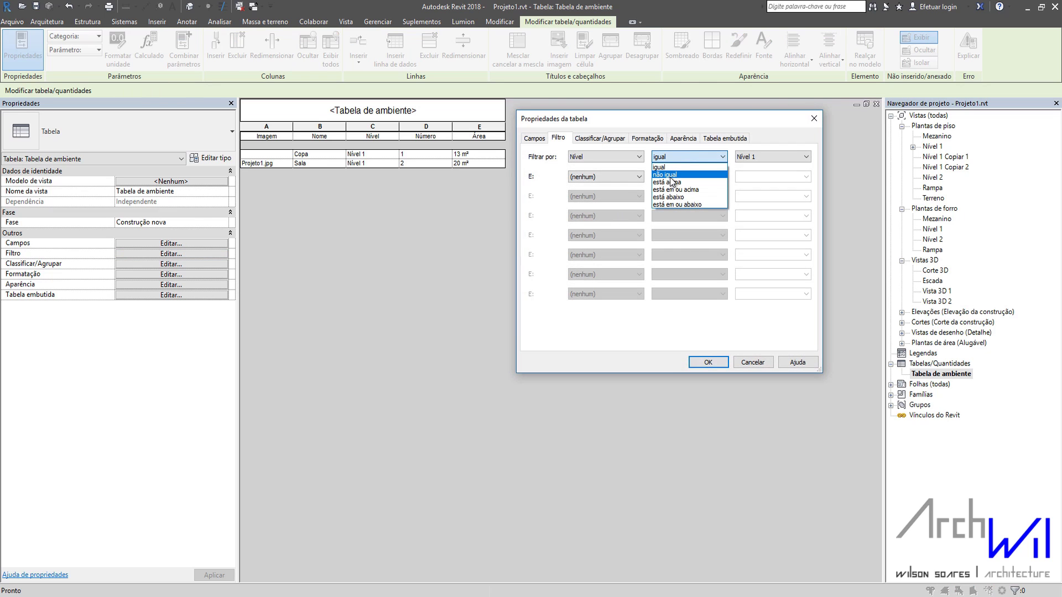
pyautogui.click(676, 176)
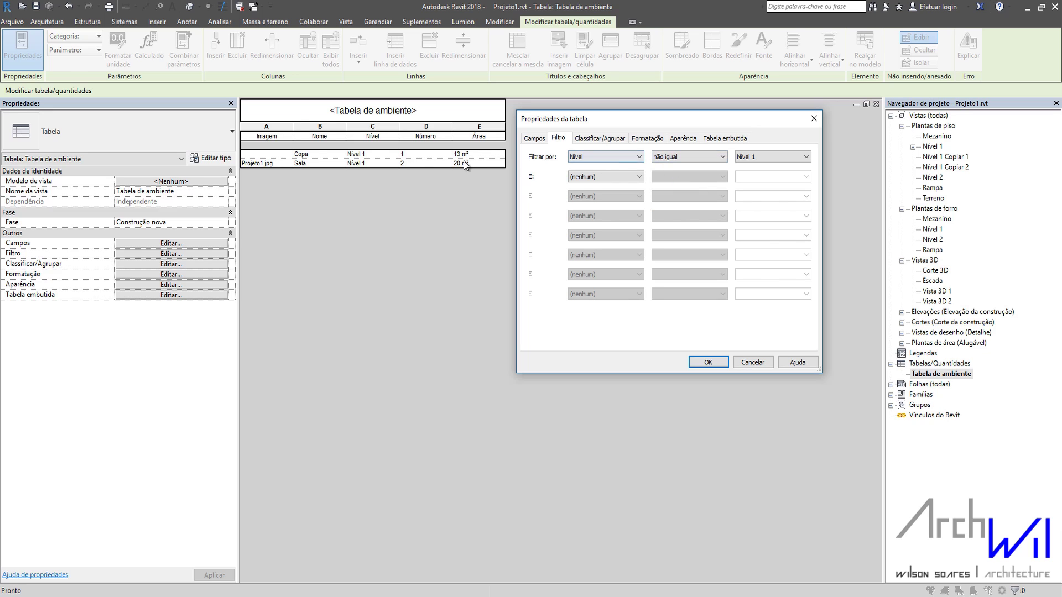
pyautogui.click(713, 362)
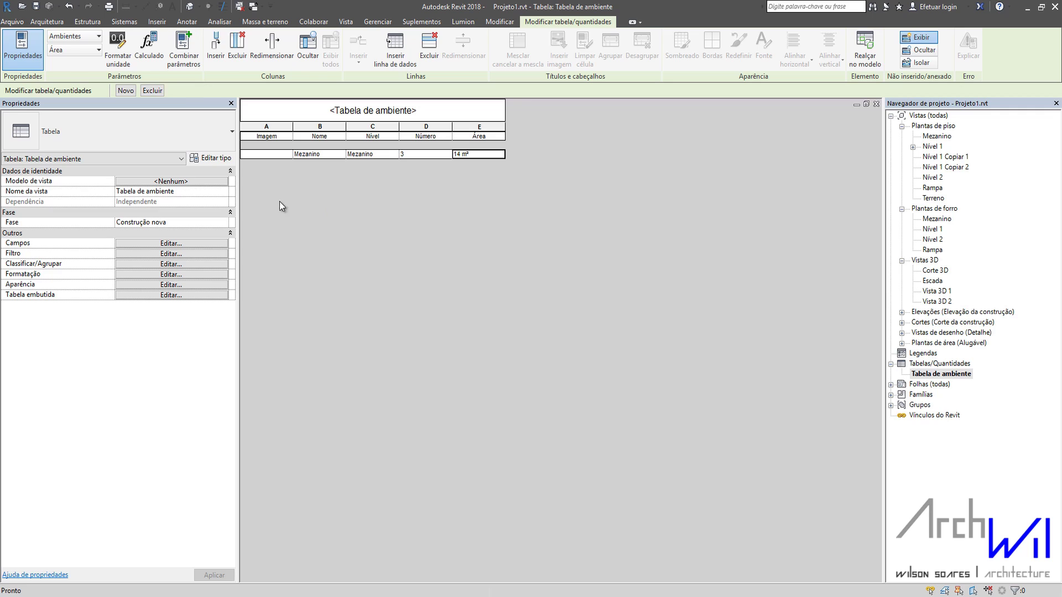
# Step: Remove the schedule's level filter by setting its filter field to (nenhum)
pyautogui.click(171, 254)
pyautogui.click(639, 157)
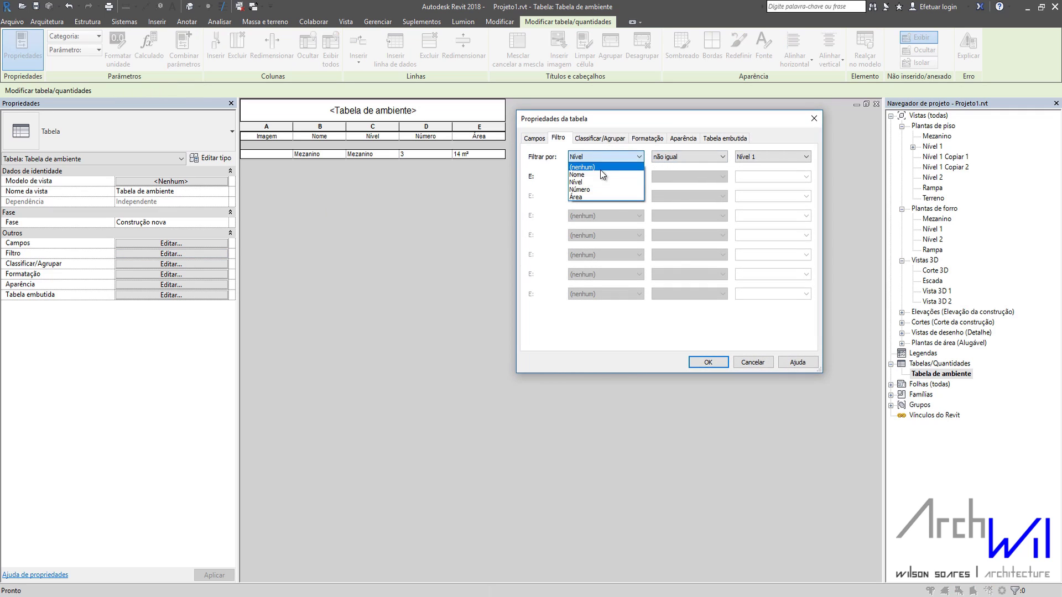
pyautogui.click(589, 169)
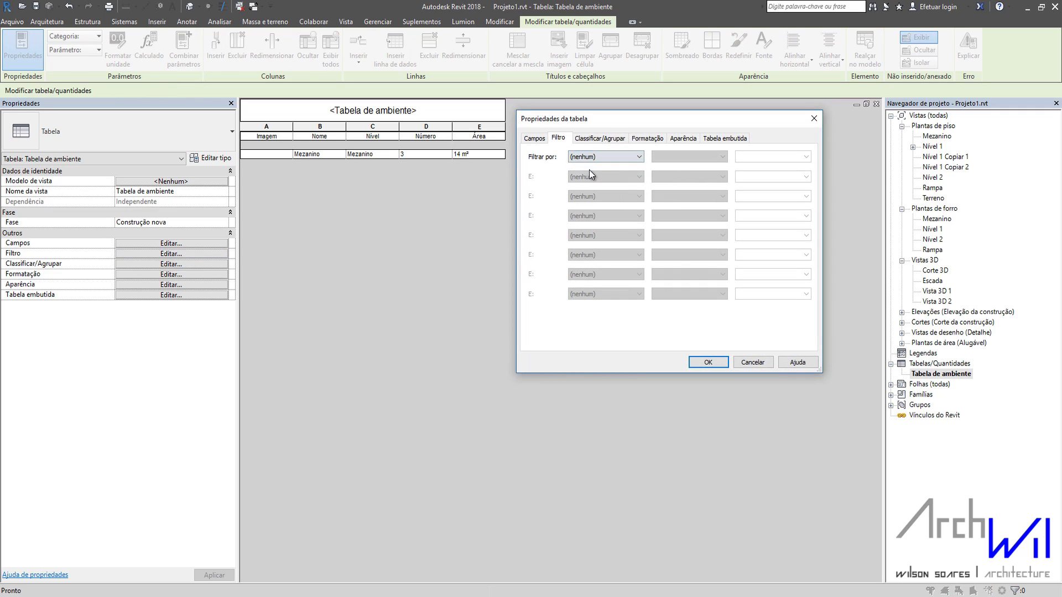
# Step: Sort the room schedule by Nível in ascending order and apply the change
pyautogui.click(595, 141)
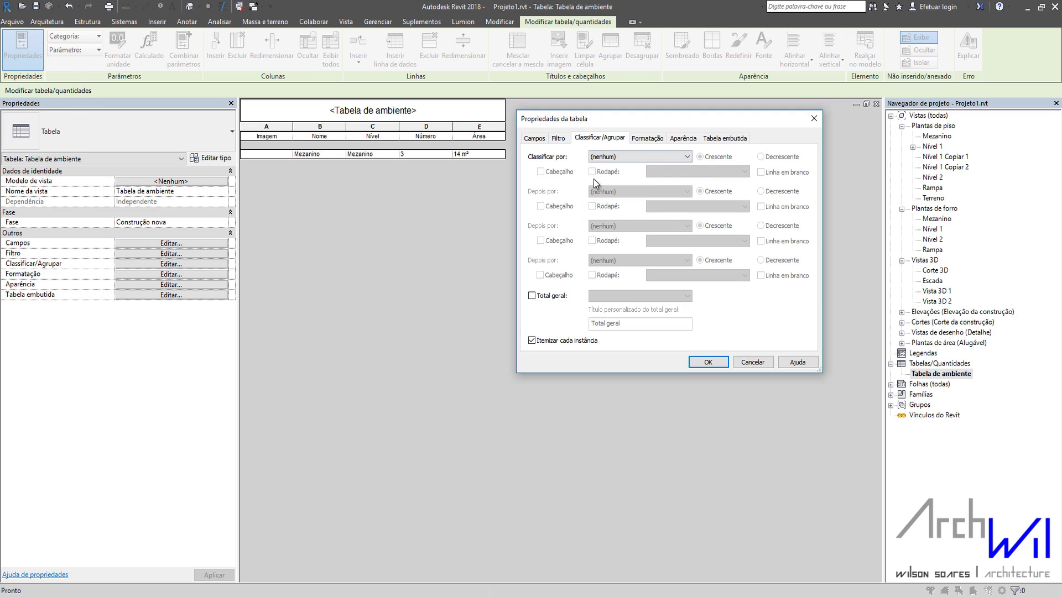
pyautogui.click(632, 161)
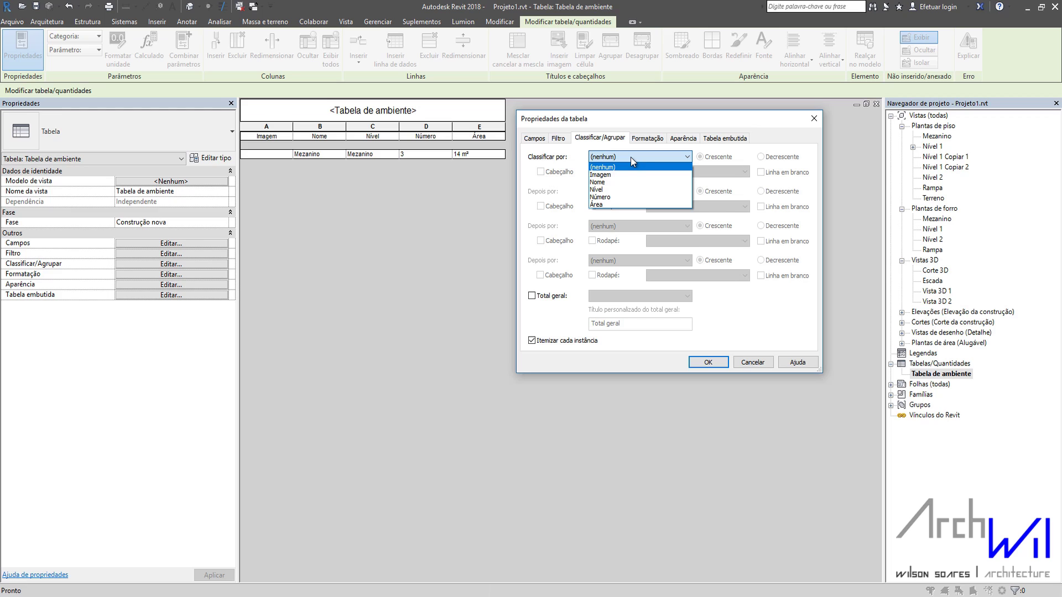
pyautogui.click(618, 189)
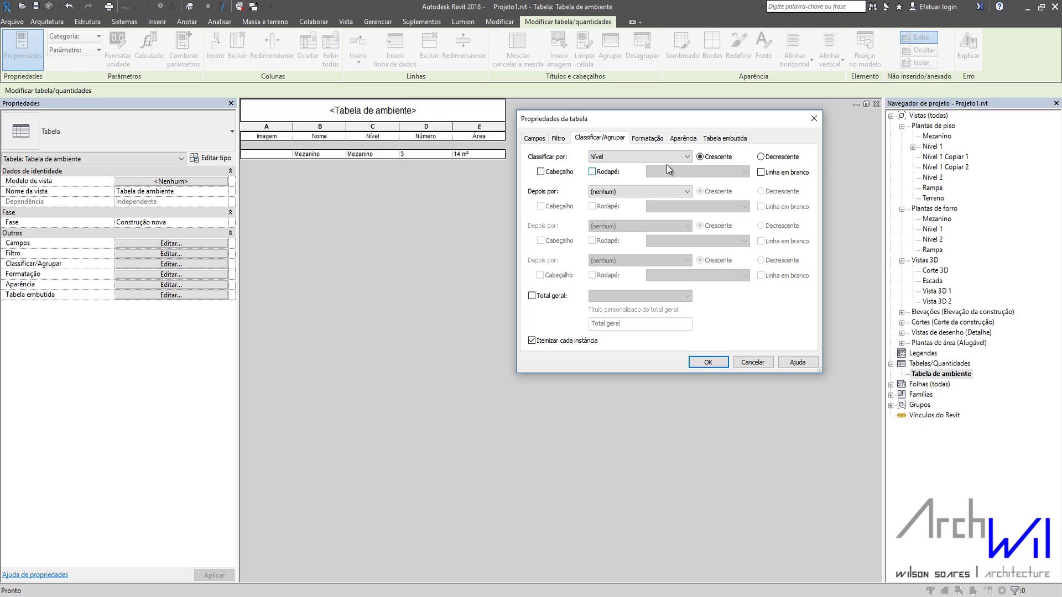
pyautogui.click(709, 366)
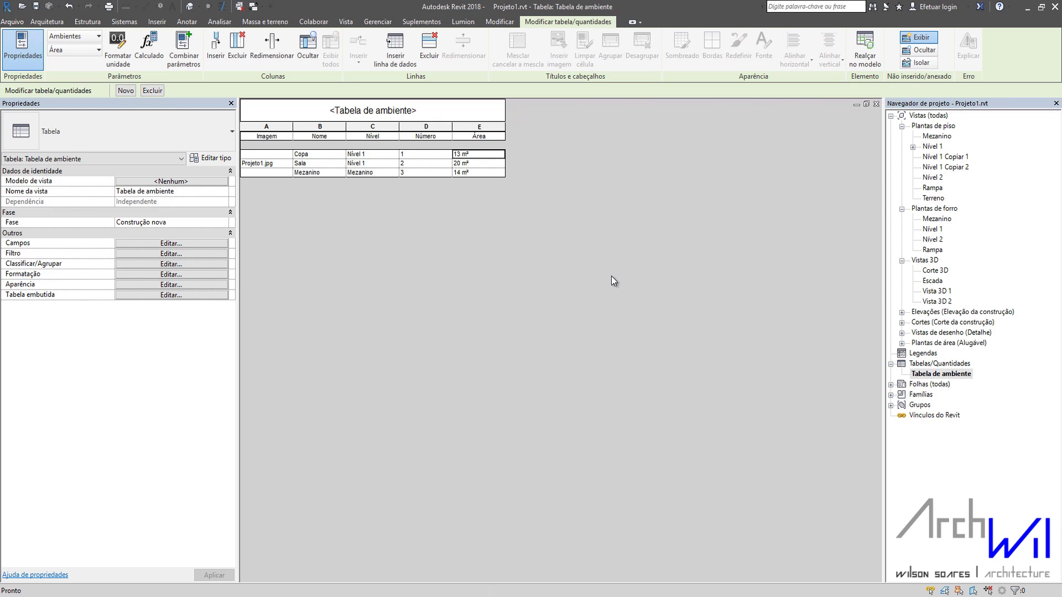
# Step: Add a blank line between the Nível groups in the schedule's sorting settings
pyautogui.click(159, 267)
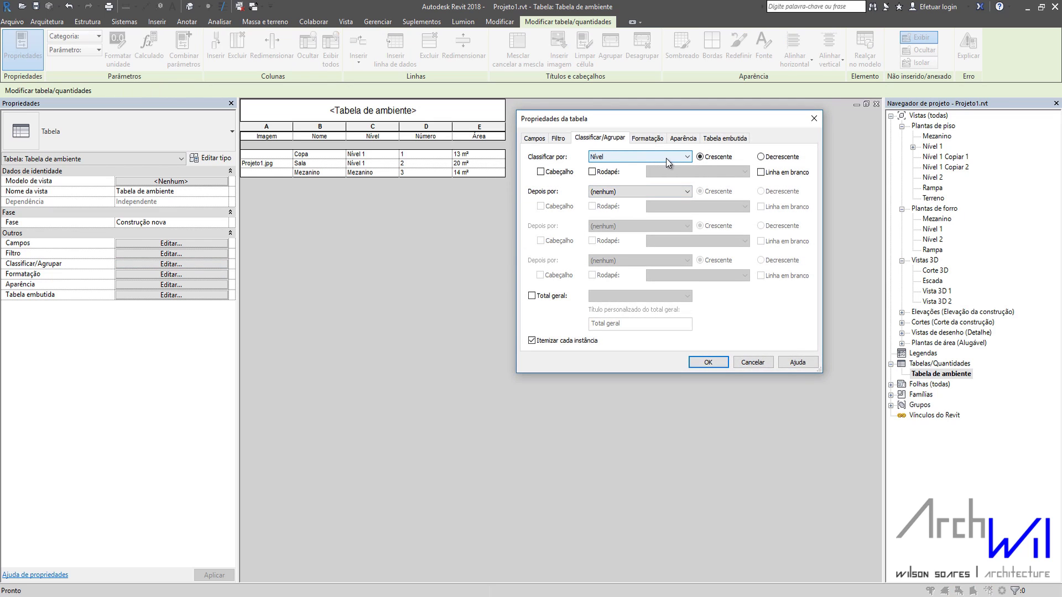
pyautogui.click(763, 174)
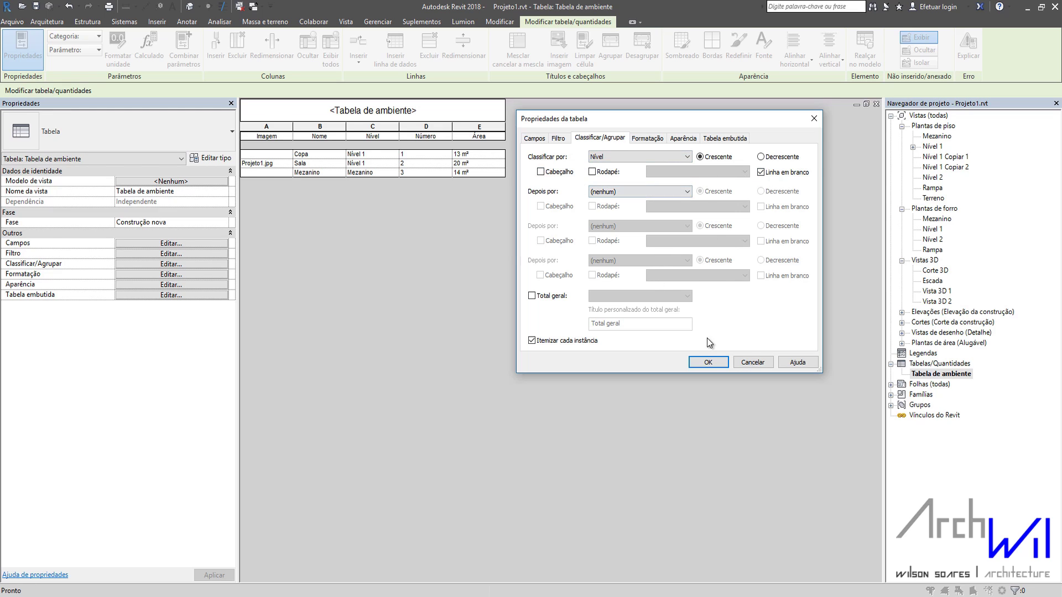
pyautogui.click(708, 363)
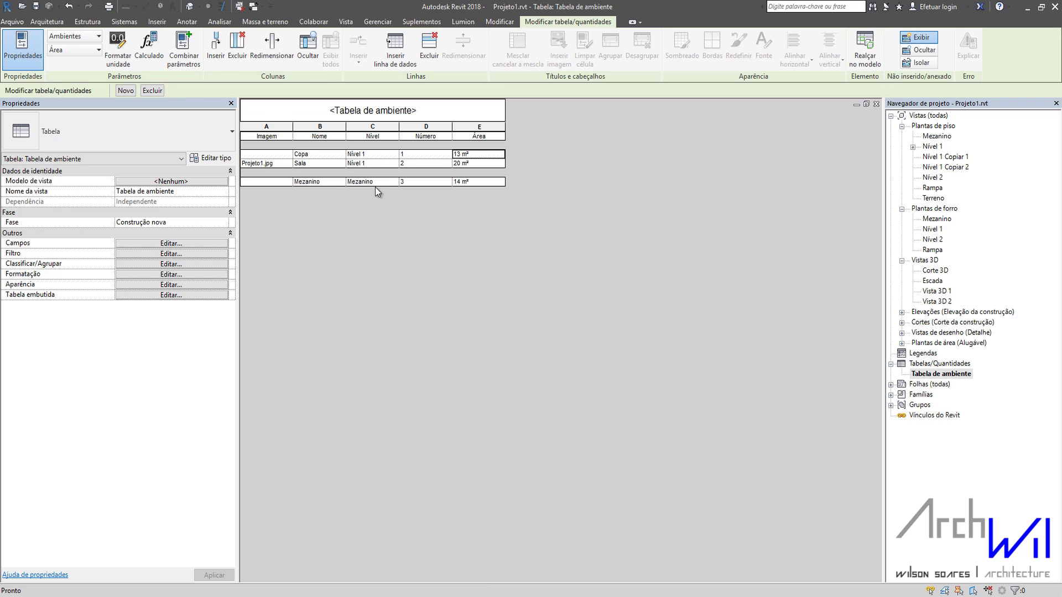
# Step: Hide the Nível column in the room schedule
pyautogui.click(362, 128)
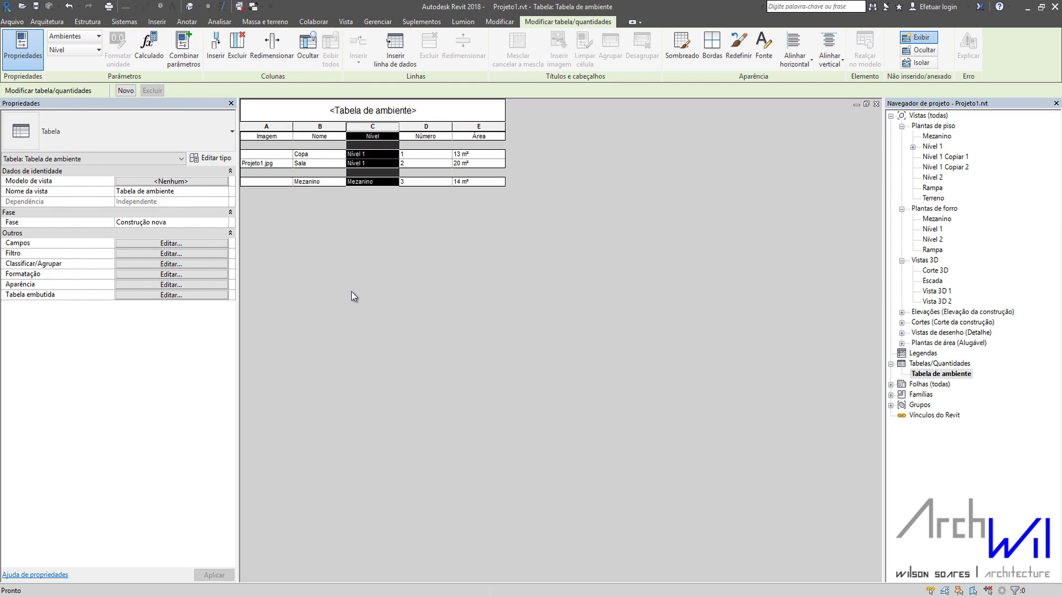
pyautogui.rightClick(377, 125)
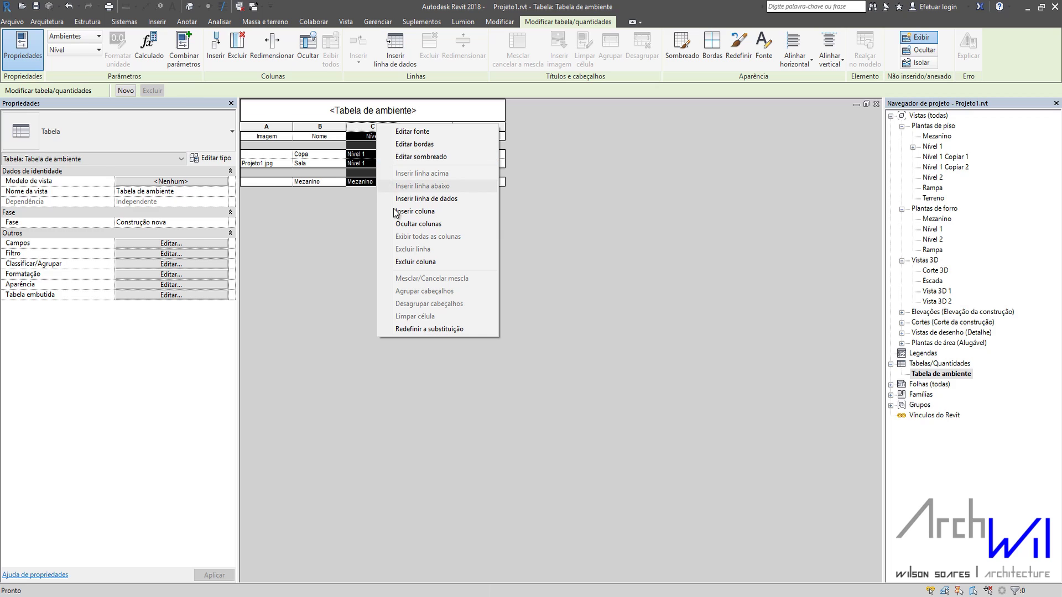
pyautogui.click(313, 49)
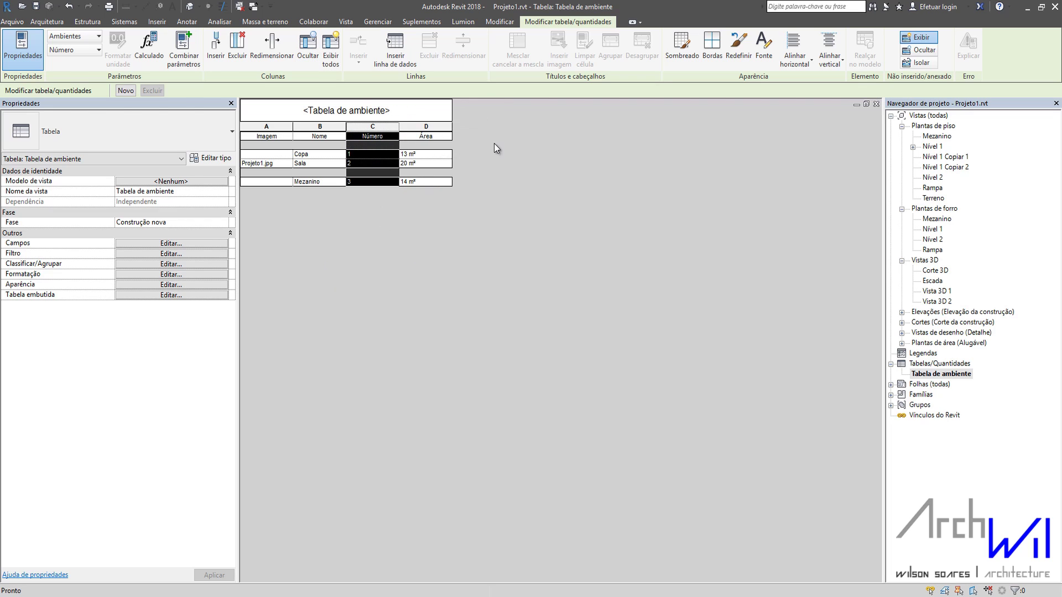
pyautogui.click(347, 110)
pyautogui.click(347, 110)
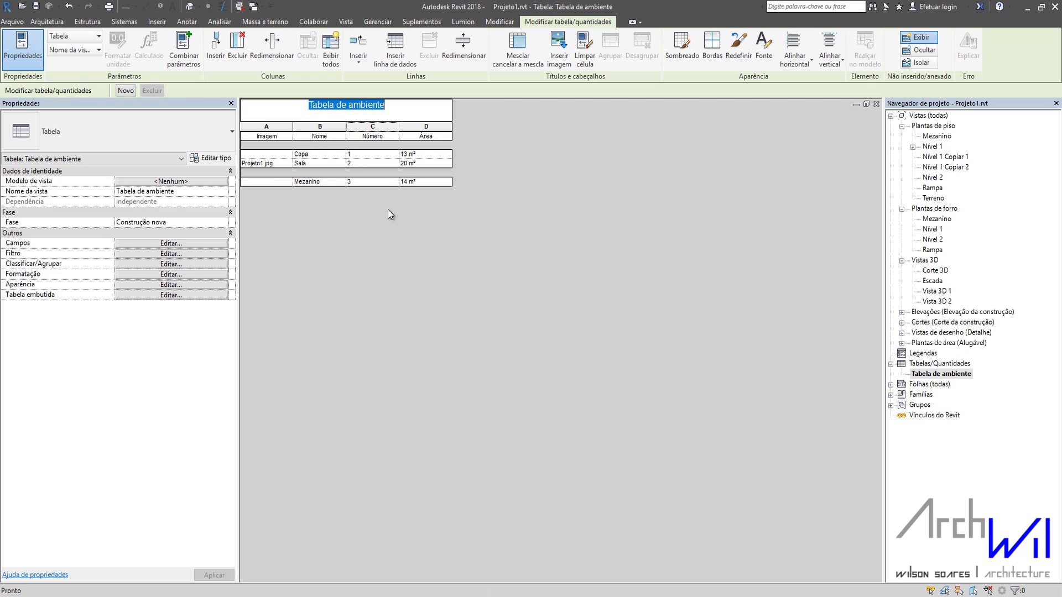
# Step: Enable the header (Cabeçalho) for each Nível group in the schedule's sorting settings
pyautogui.click(194, 265)
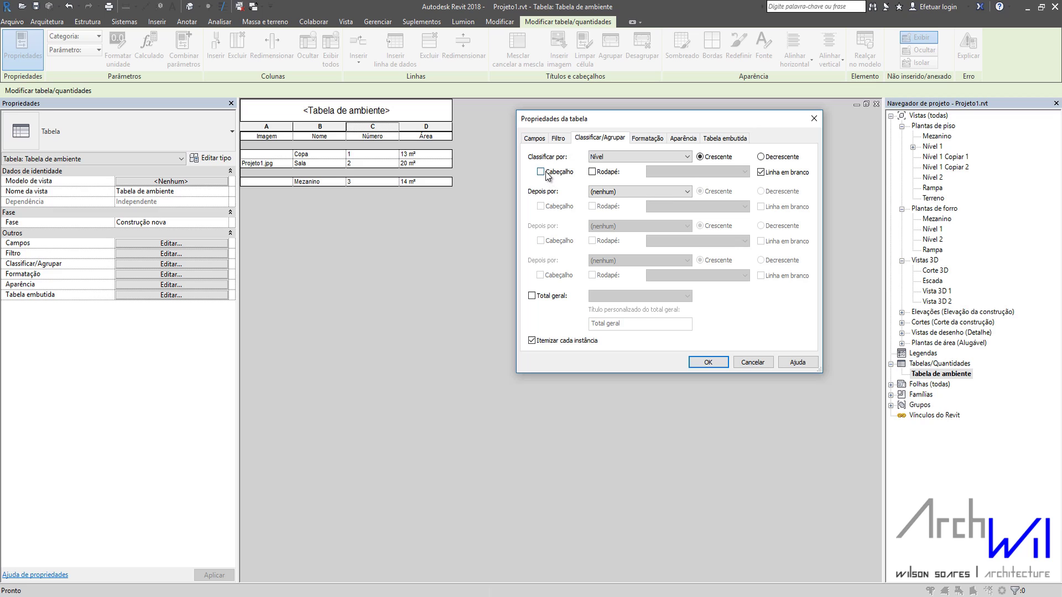
pyautogui.click(540, 172)
pyautogui.click(708, 363)
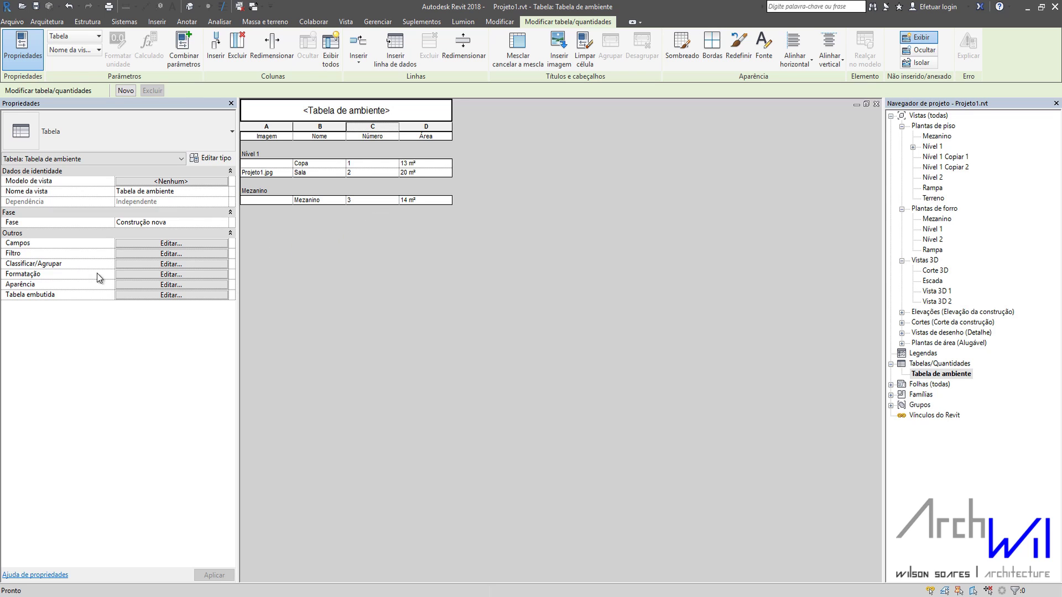
# Step: Add a grand total (Total geral) with Título, contagem e totais to the room schedule
pyautogui.click(141, 264)
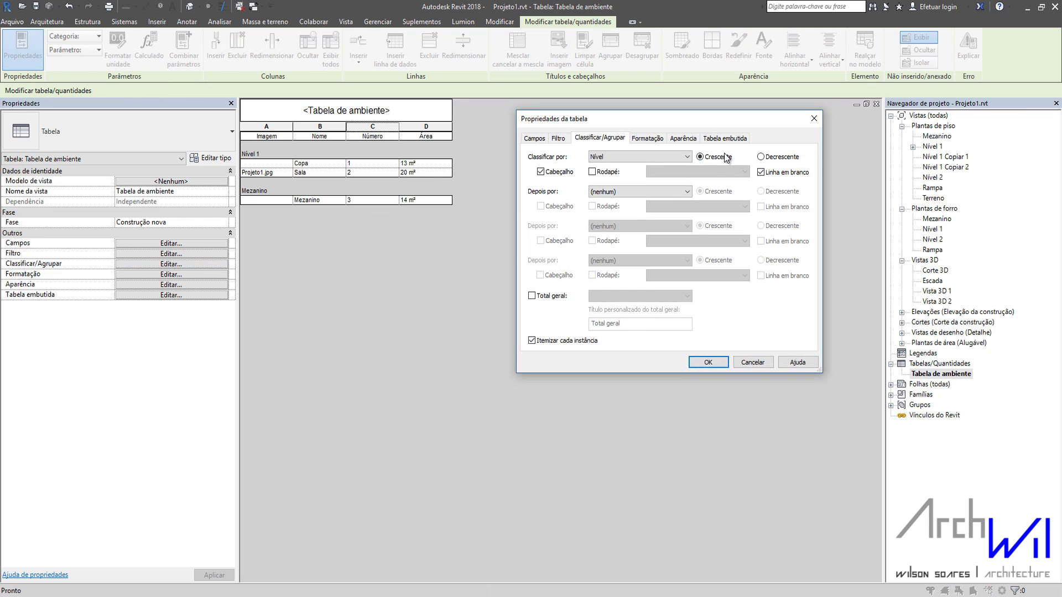
pyautogui.click(531, 297)
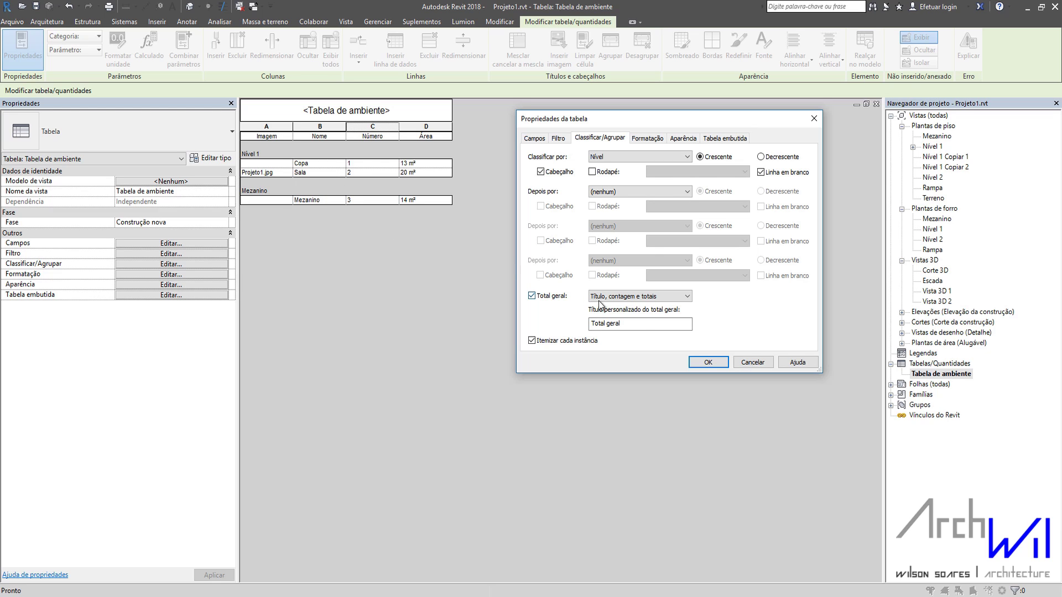
pyautogui.click(691, 364)
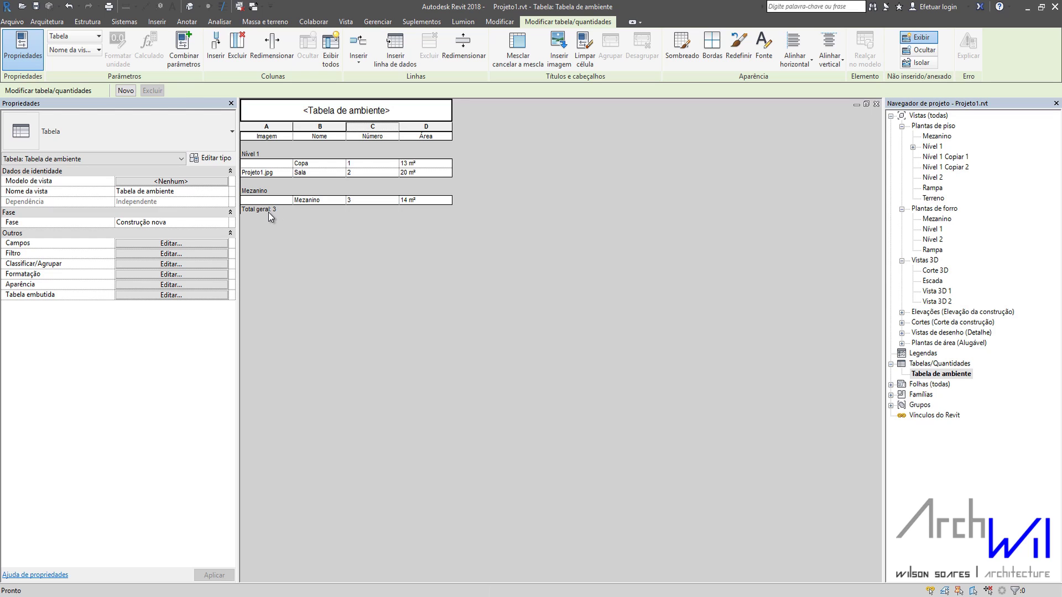
# Step: Enable the footer (Rodapé) with Título, contagem e totais for each Nível group in the schedule's sorting settings
pyautogui.click(175, 264)
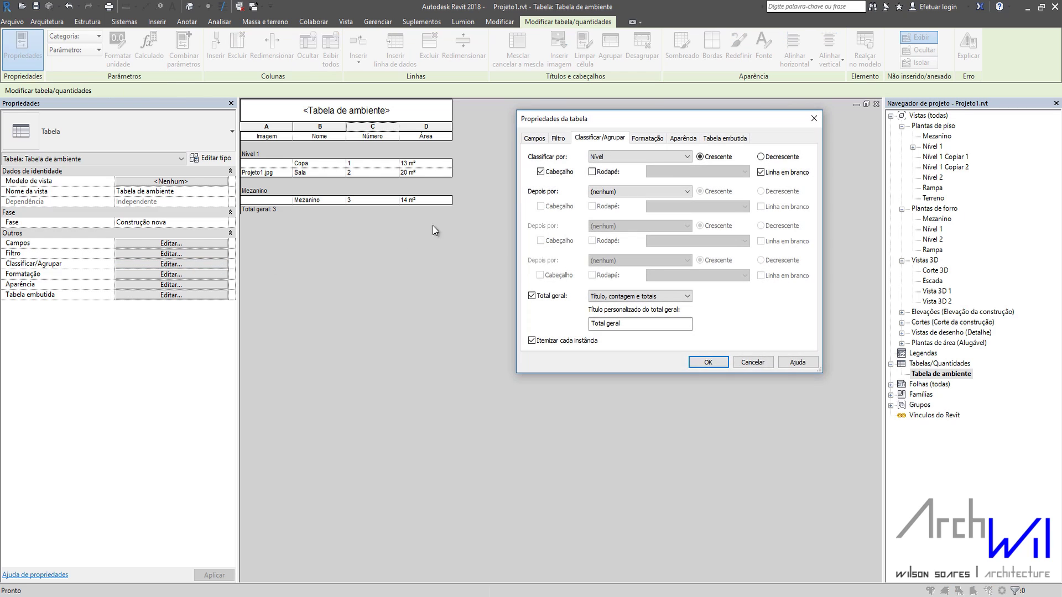
pyautogui.click(592, 172)
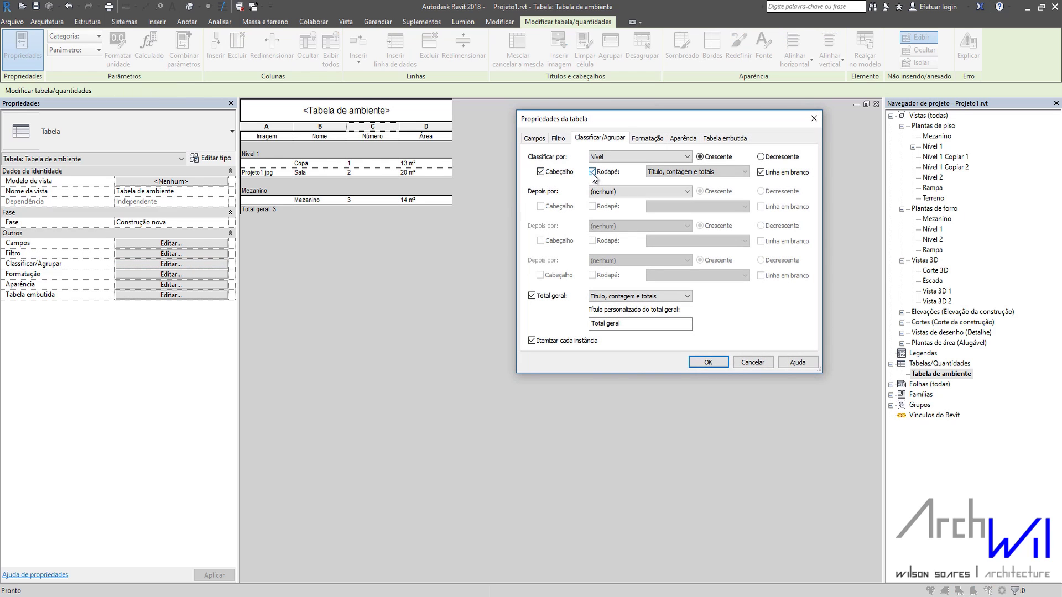
pyautogui.click(702, 361)
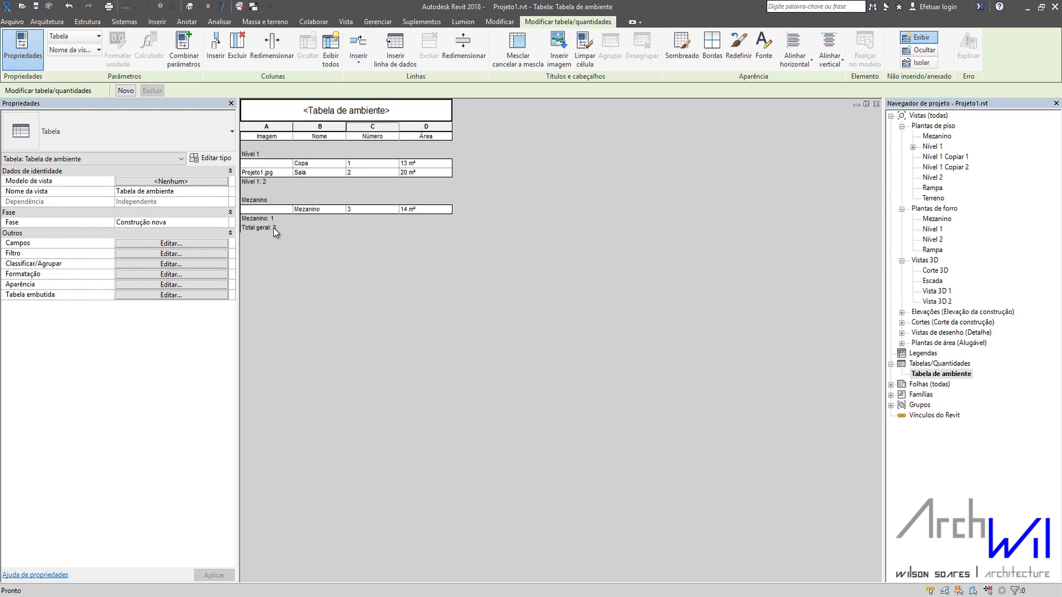
# Step: Set the footer of the Nível groups to Somente totais in the room schedule's sorting settings
pyautogui.click(207, 263)
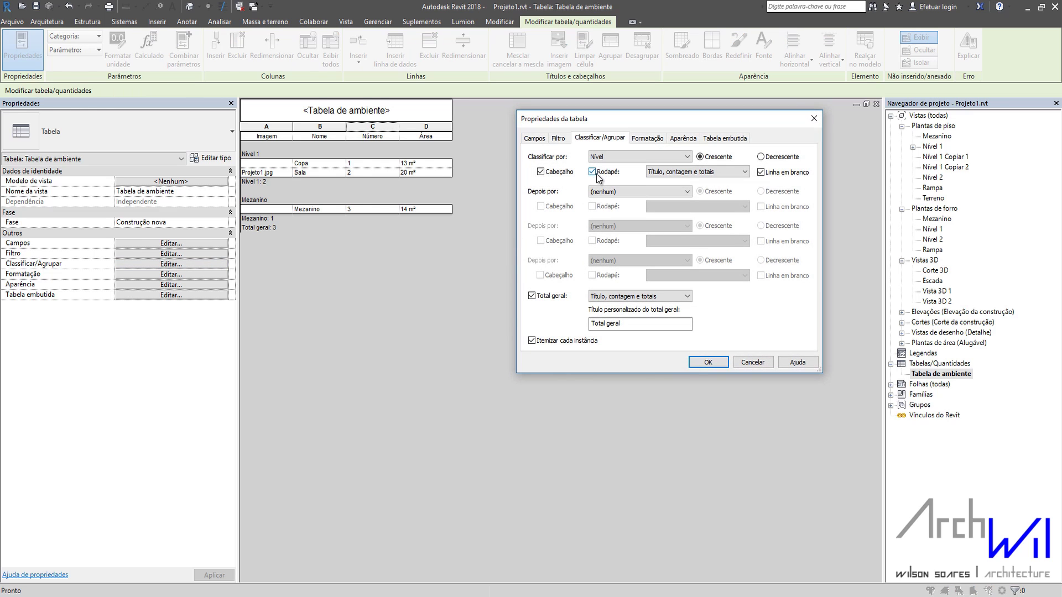
pyautogui.click(592, 172)
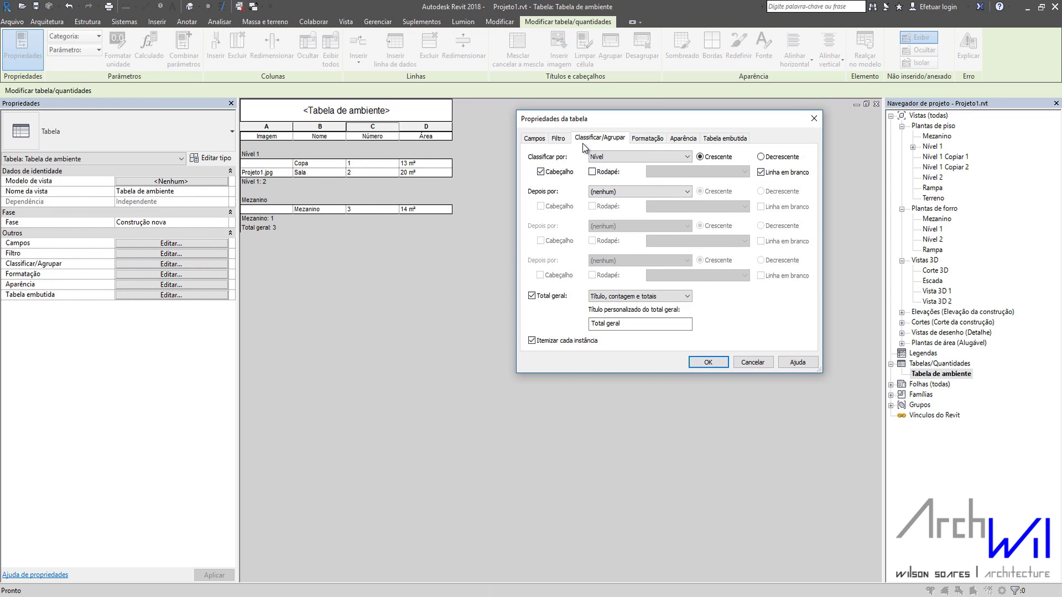
pyautogui.click(595, 173)
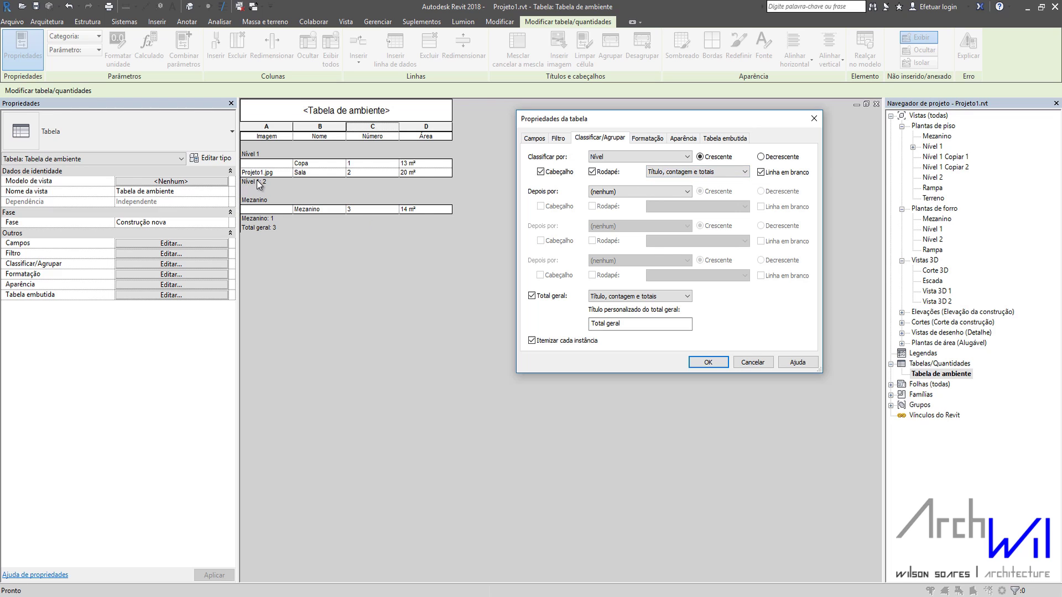
pyautogui.click(679, 173)
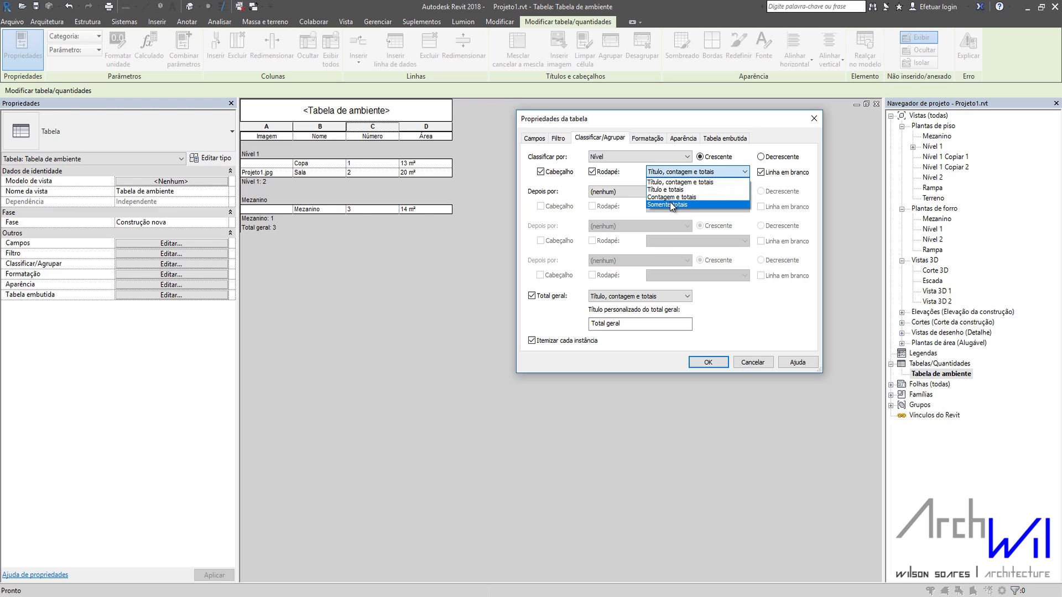
pyautogui.click(670, 203)
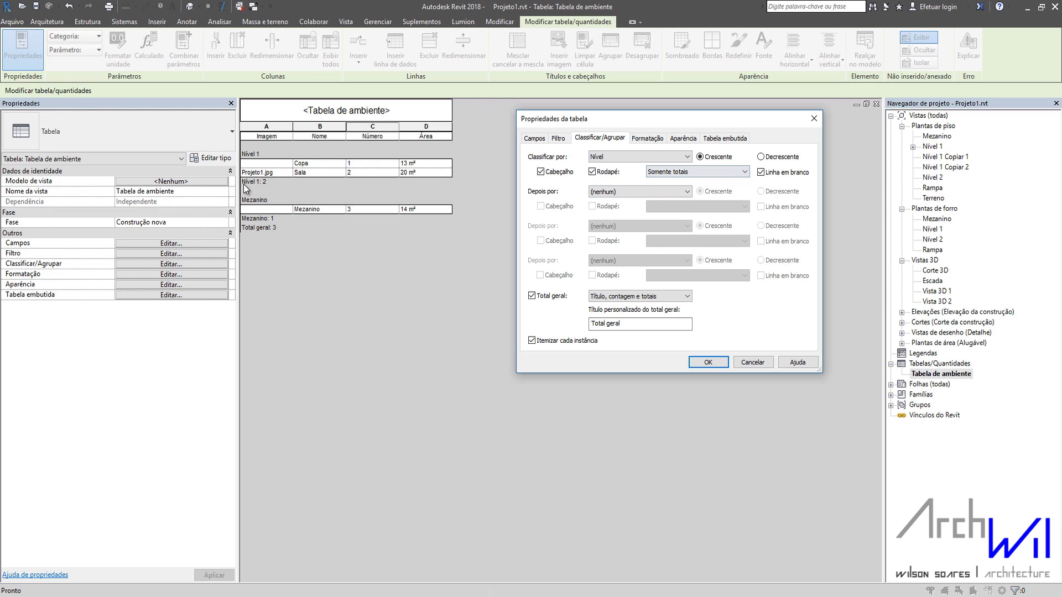
pyautogui.click(708, 363)
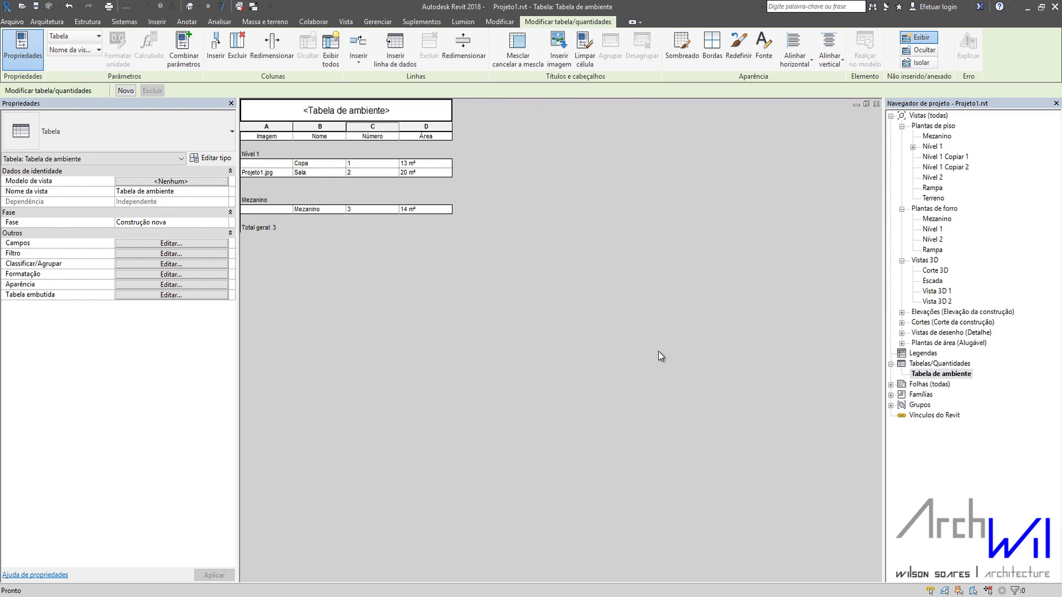
# Step: Set the footer of the Nível groups to Contagem e totais and apply it to the room schedule
pyautogui.click(195, 265)
pyautogui.click(712, 173)
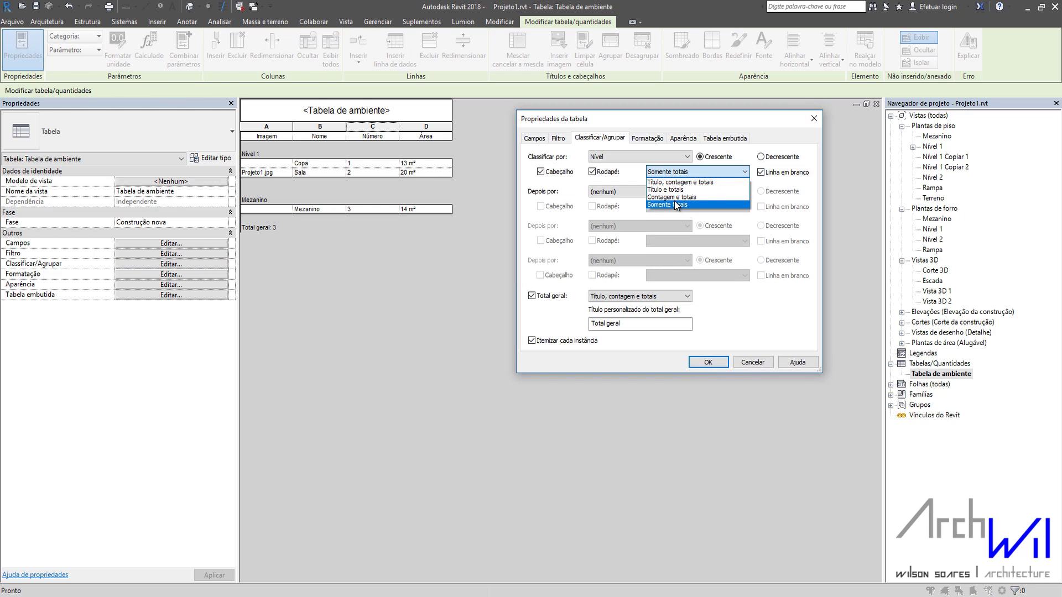
pyautogui.click(675, 198)
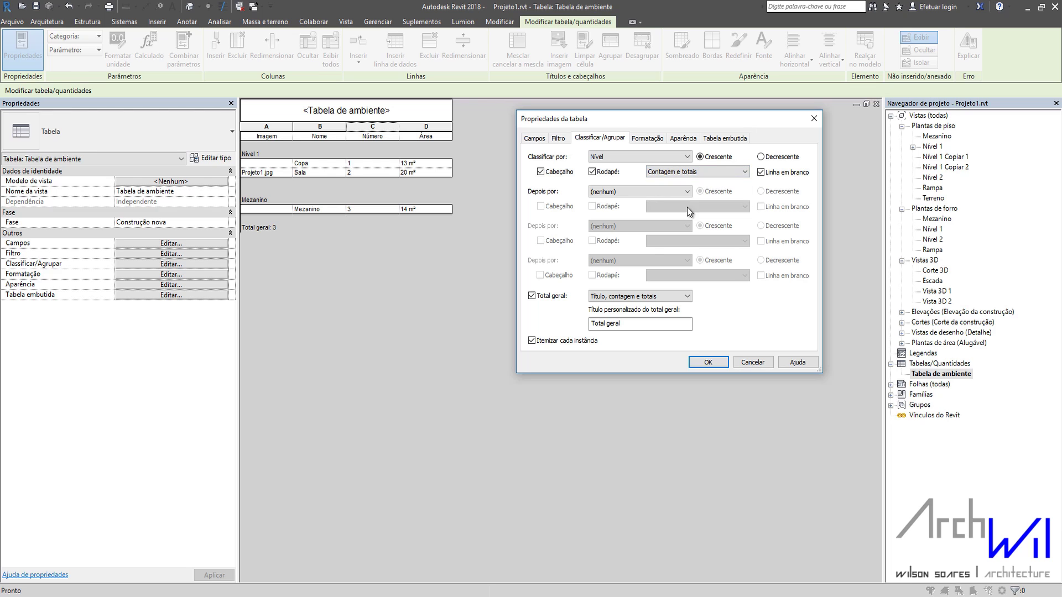
pyautogui.click(709, 362)
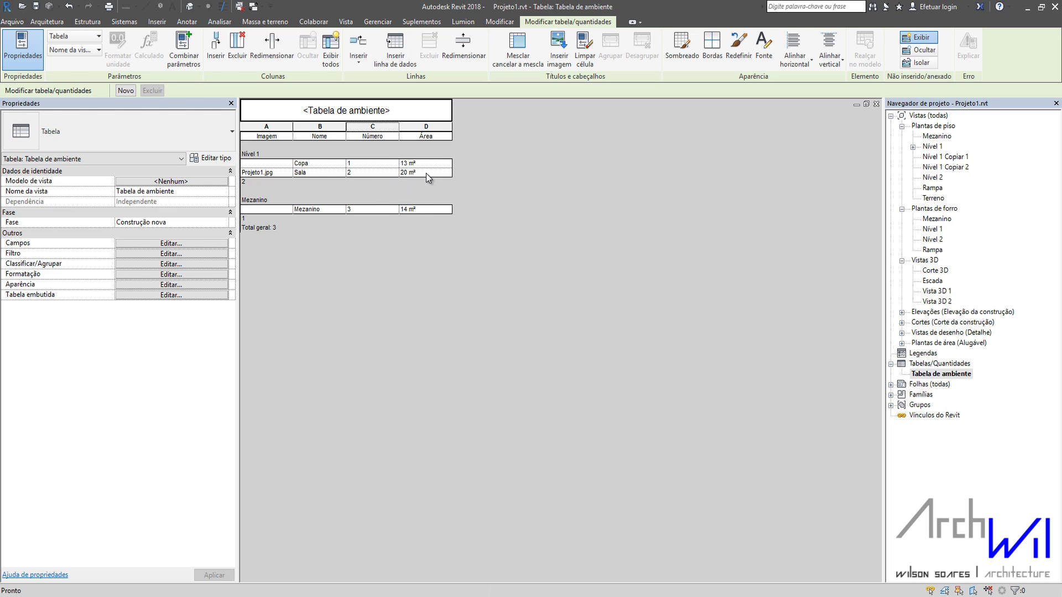
# Step: Set the Área field to Calcular os totais in the room schedule's formatting settings
pyautogui.click(176, 275)
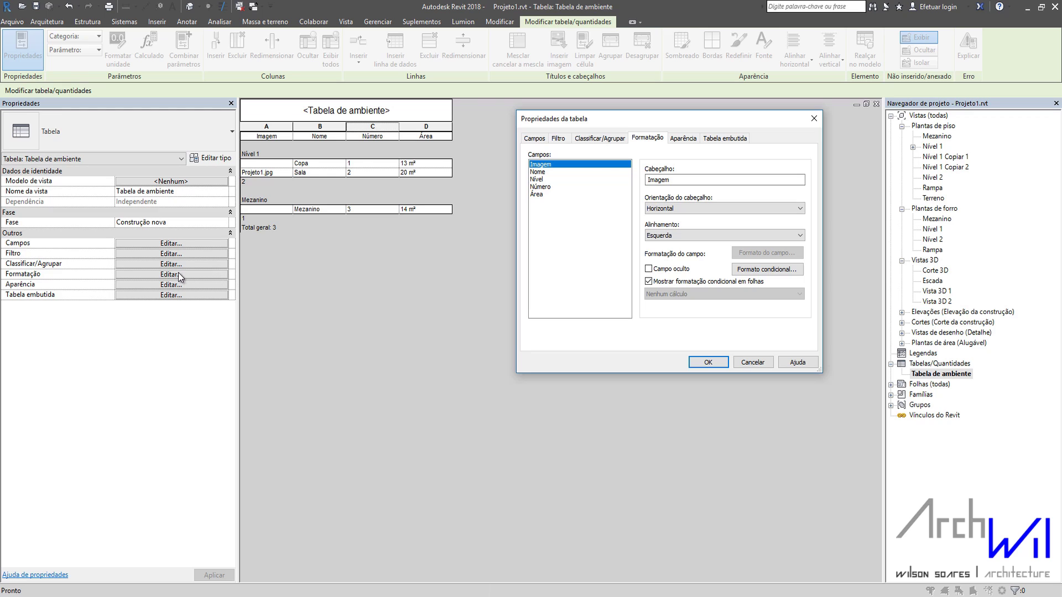
pyautogui.click(537, 194)
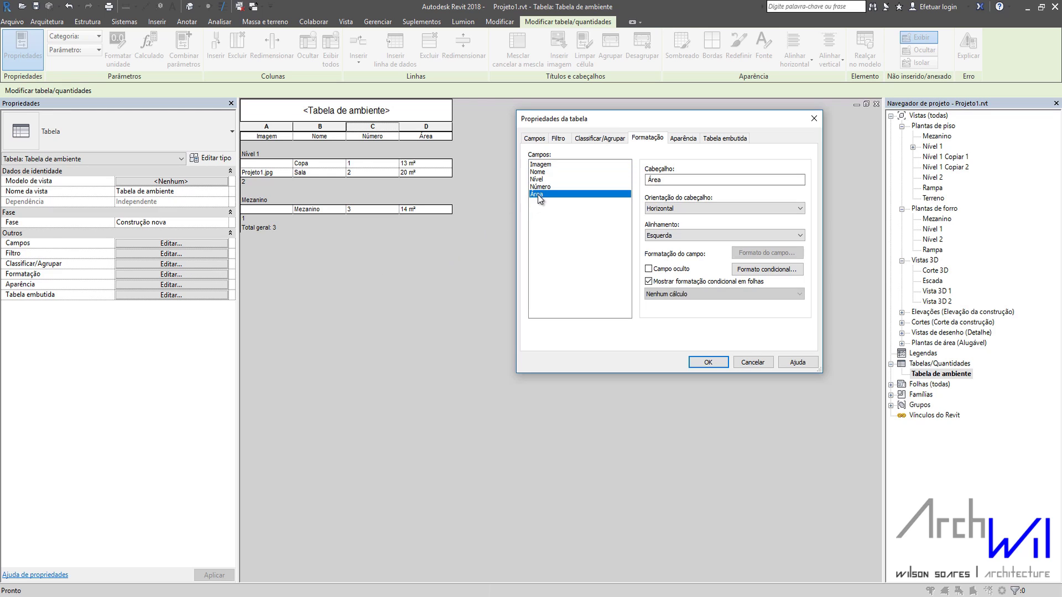
pyautogui.click(702, 294)
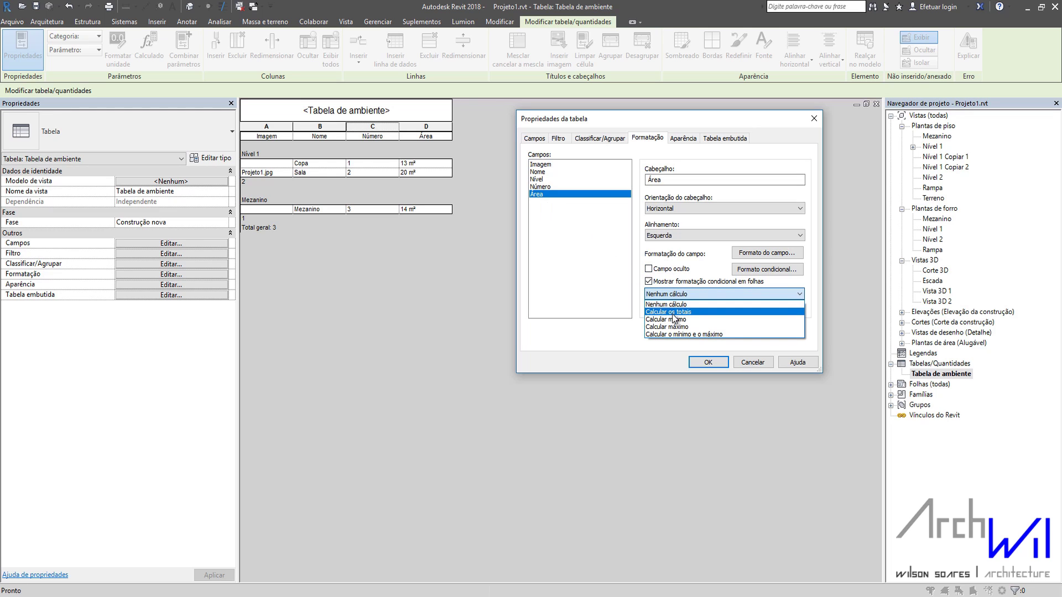
pyautogui.click(694, 312)
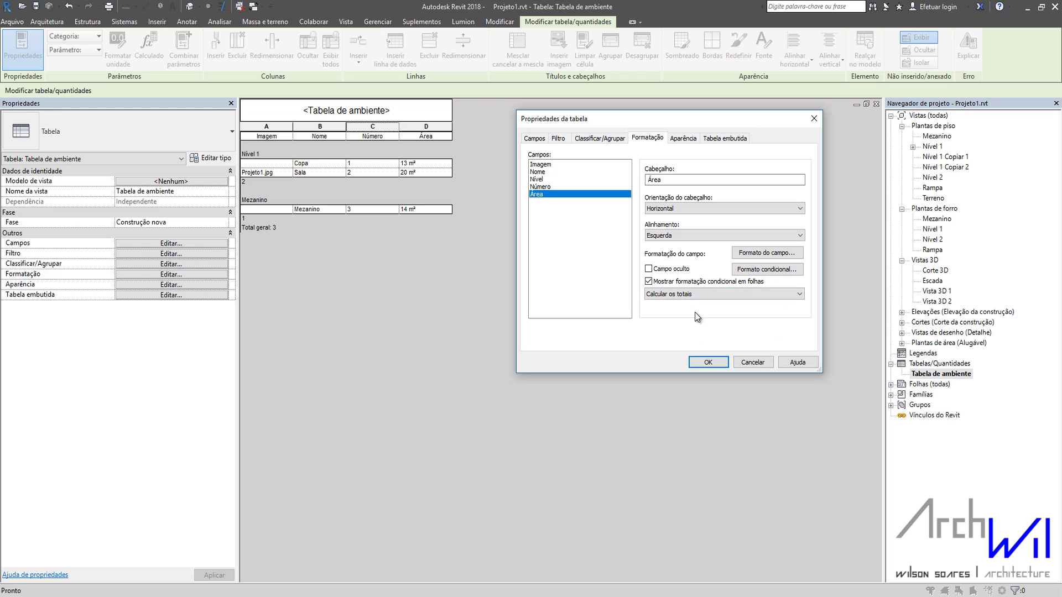
pyautogui.click(707, 363)
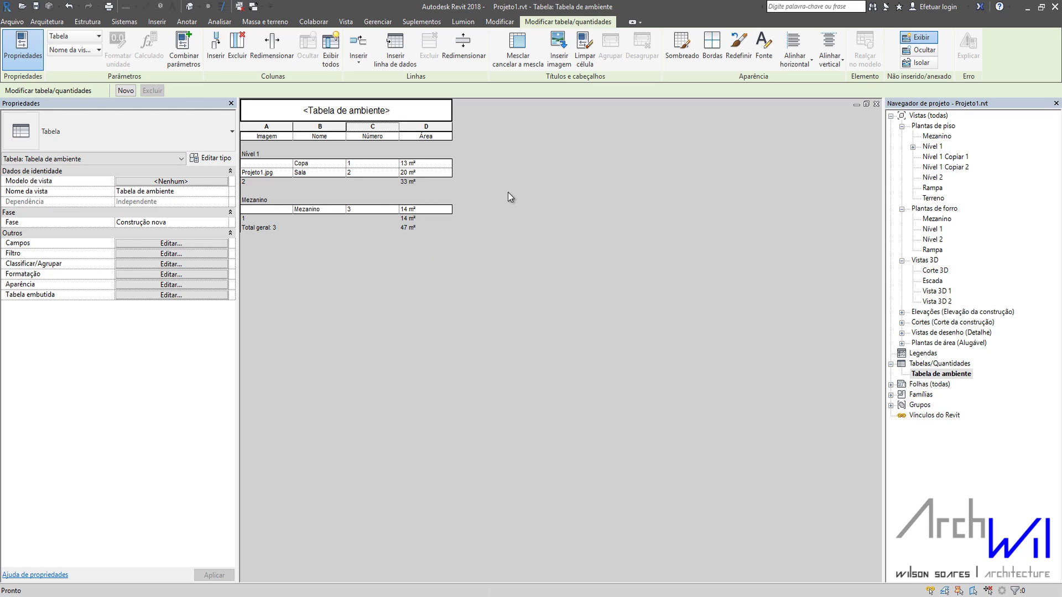
# Step: Examine the formatting settings of the schedule's fields, including the heading orientation and alignment options of Área
pyautogui.click(191, 273)
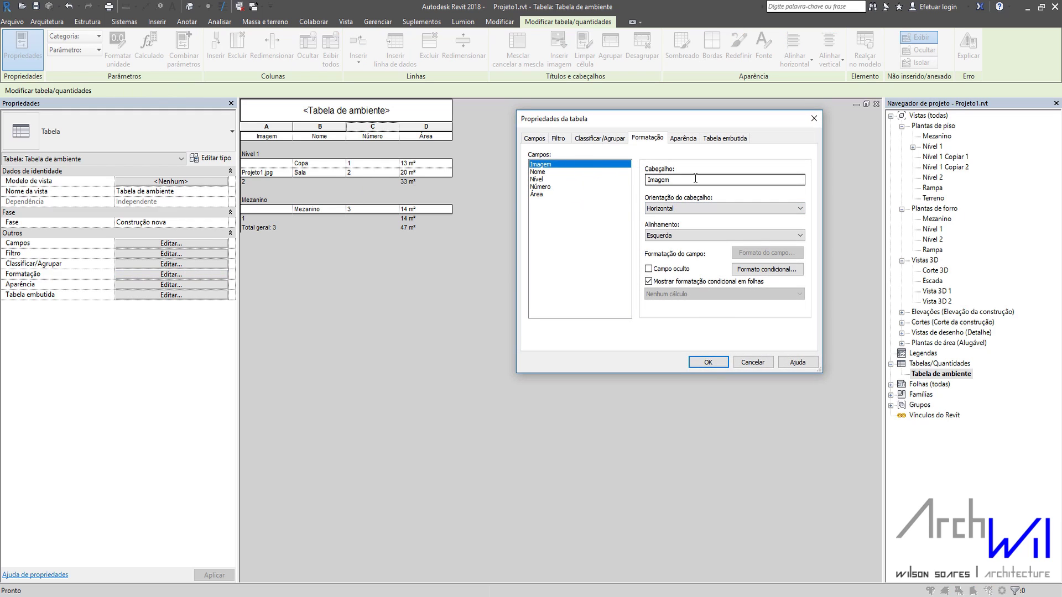
pyautogui.click(573, 172)
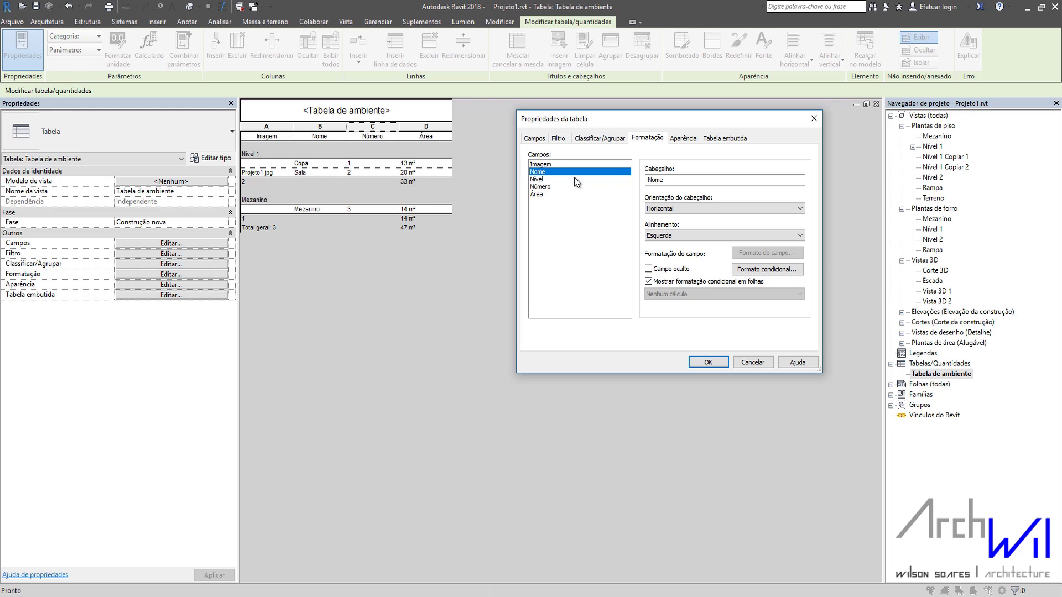
pyautogui.click(546, 180)
pyautogui.click(546, 188)
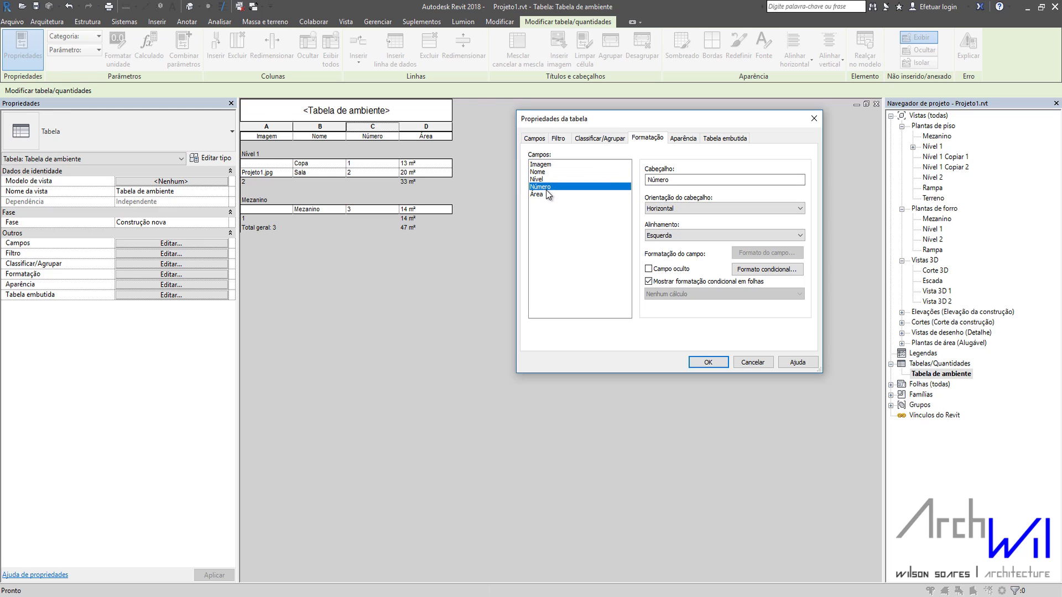
pyautogui.click(555, 194)
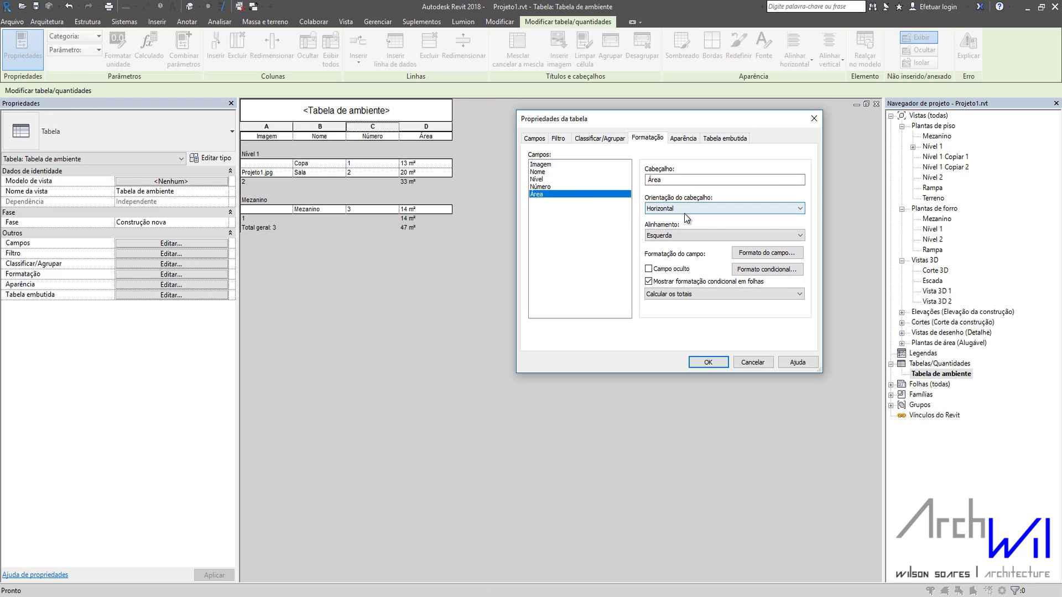
pyautogui.click(798, 210)
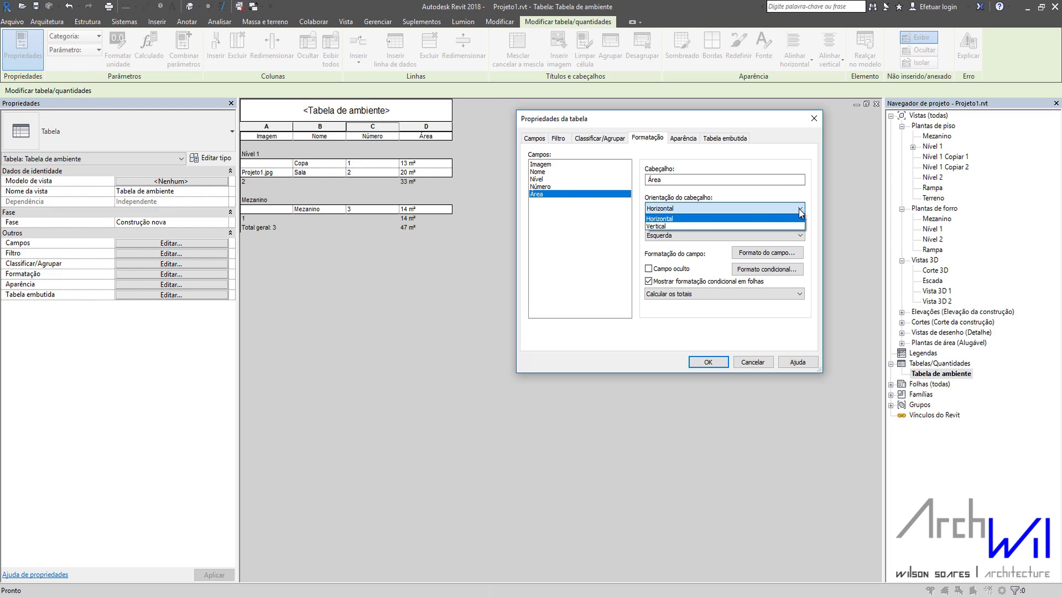
pyautogui.click(791, 218)
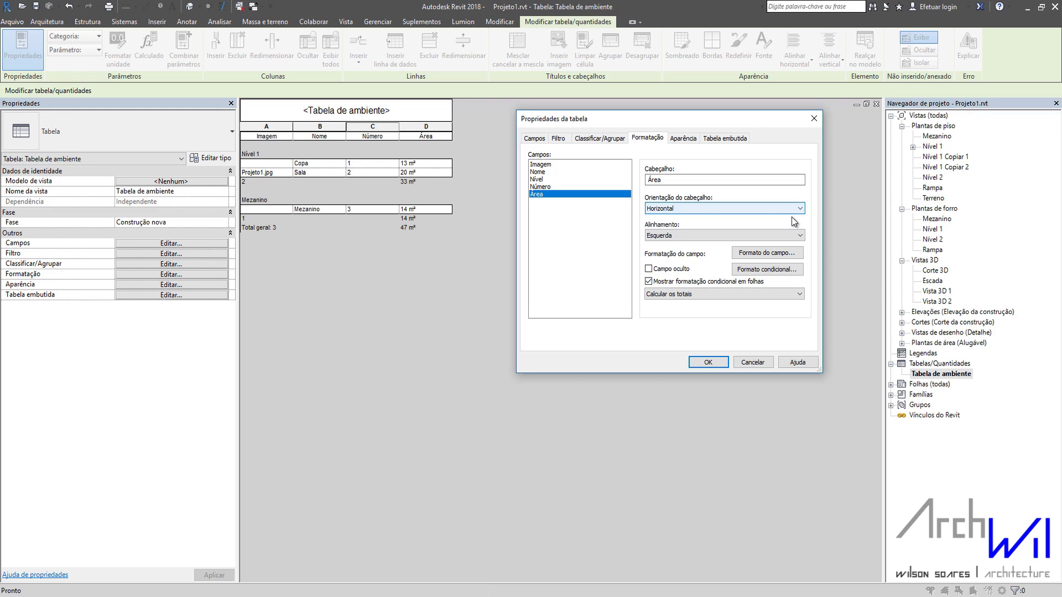
pyautogui.click(798, 235)
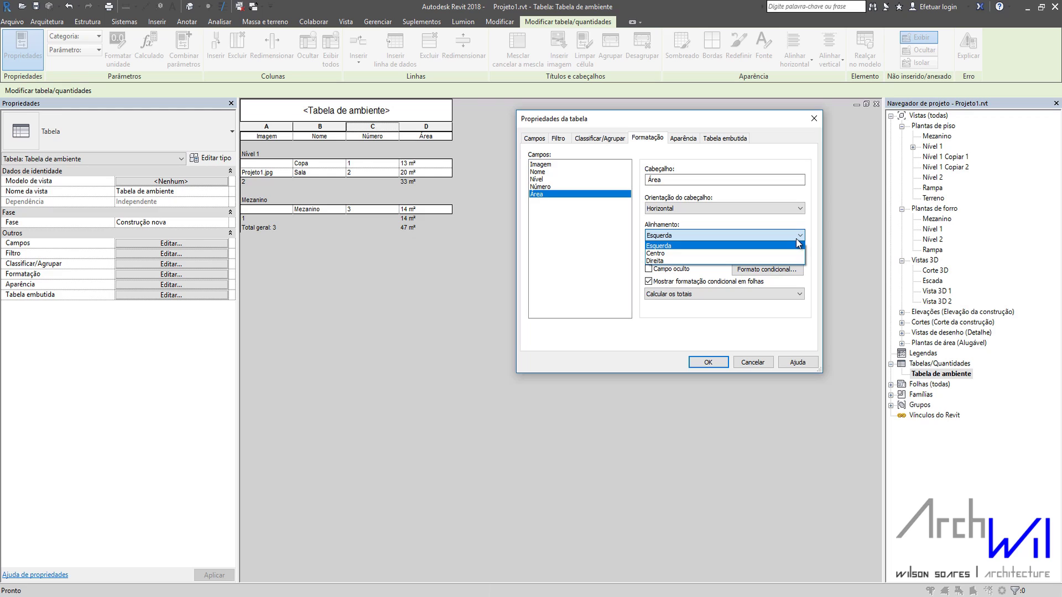
pyautogui.click(796, 244)
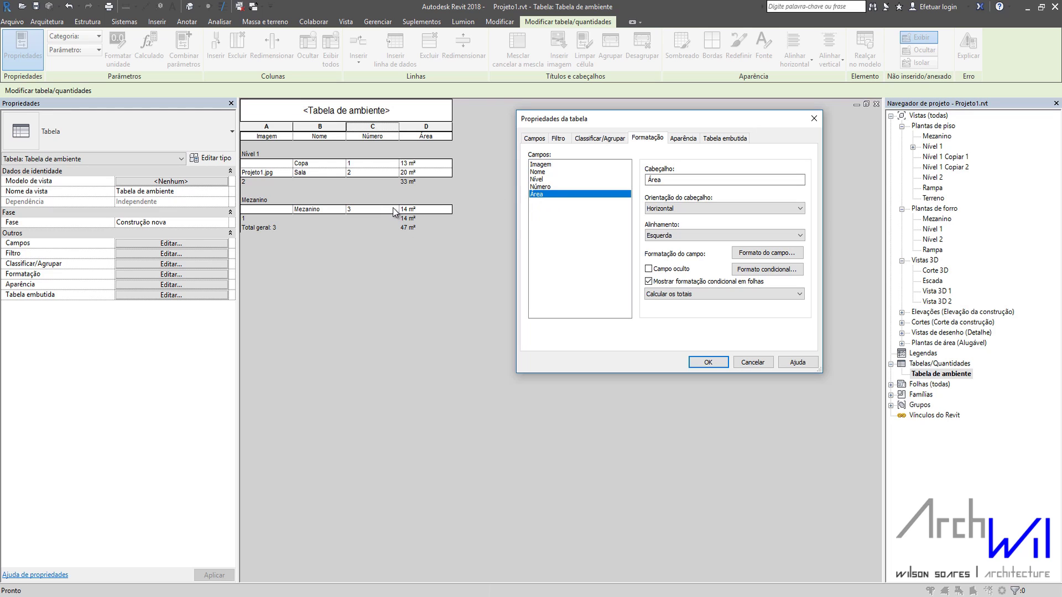
# Step: Override the project settings in the Área field's format, round it to 2 casas decimais and apply it to the schedule
pyautogui.click(759, 254)
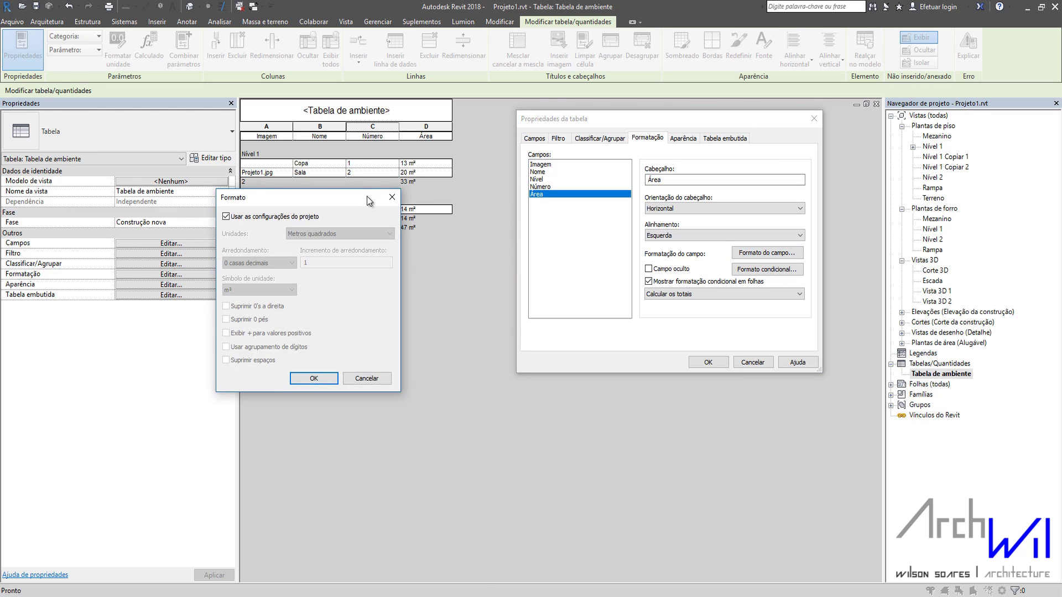
pyautogui.moveTo(371, 198); pyautogui.dragTo(430, 262)
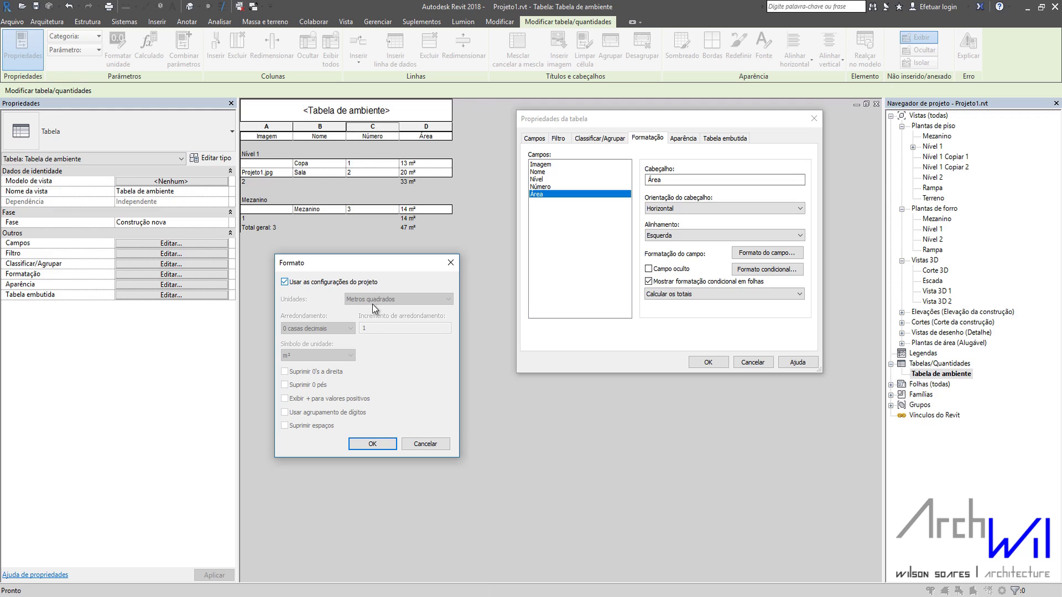
pyautogui.click(285, 282)
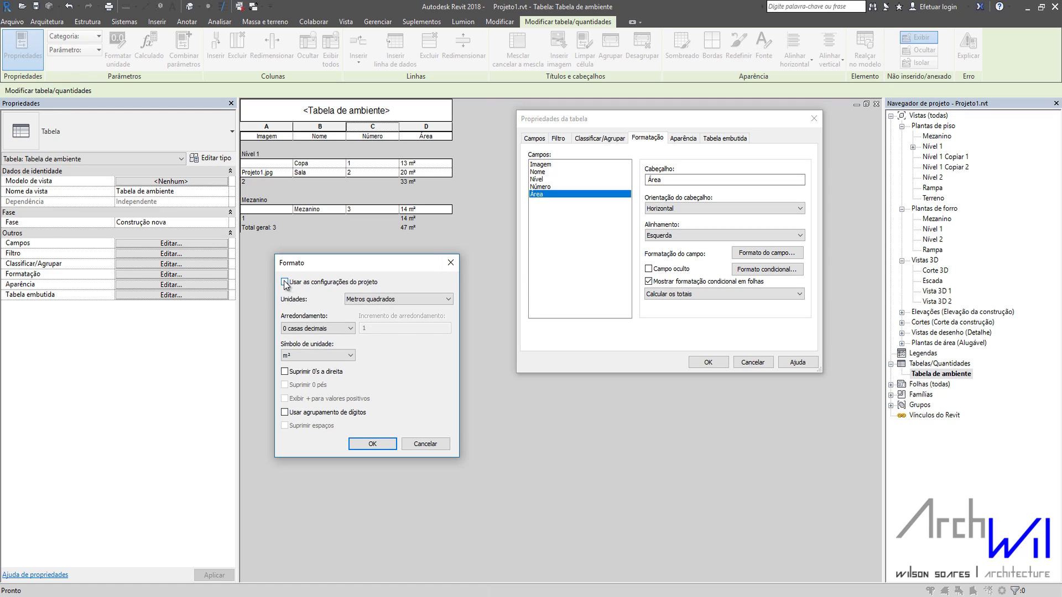
pyautogui.click(349, 329)
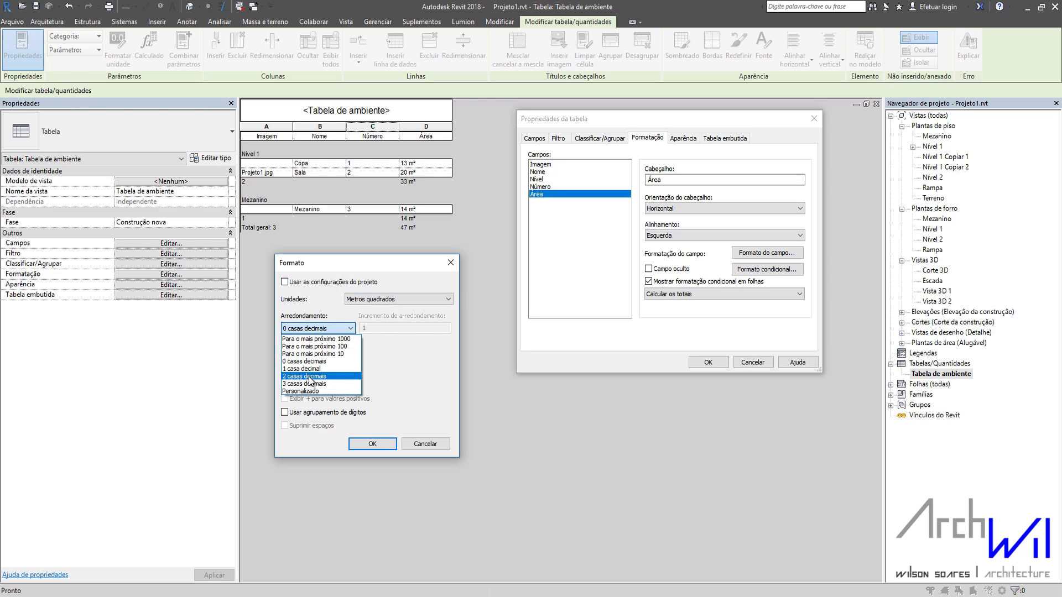
pyautogui.click(309, 376)
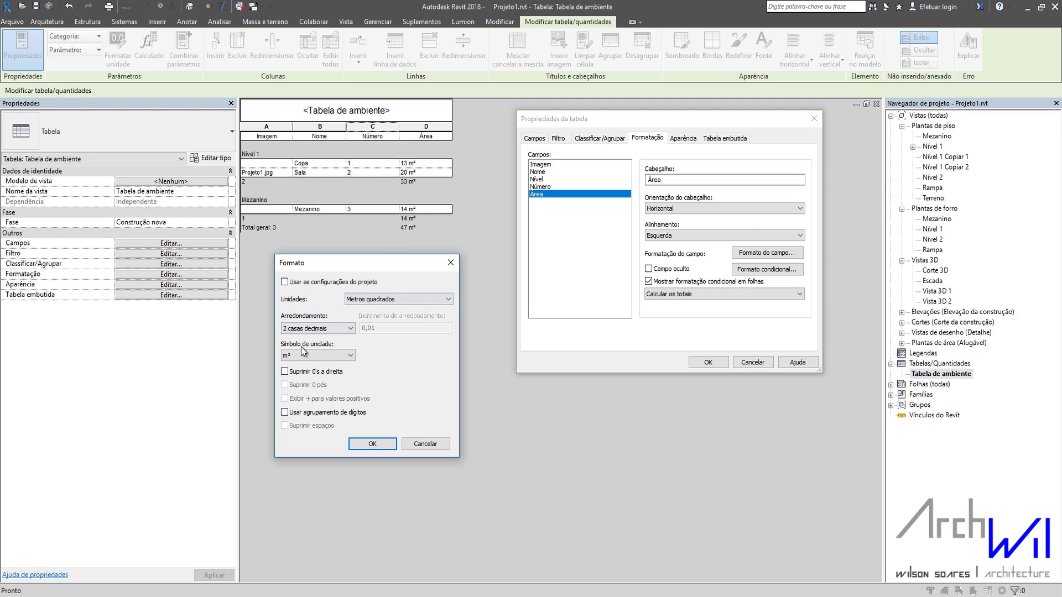
pyautogui.click(370, 445)
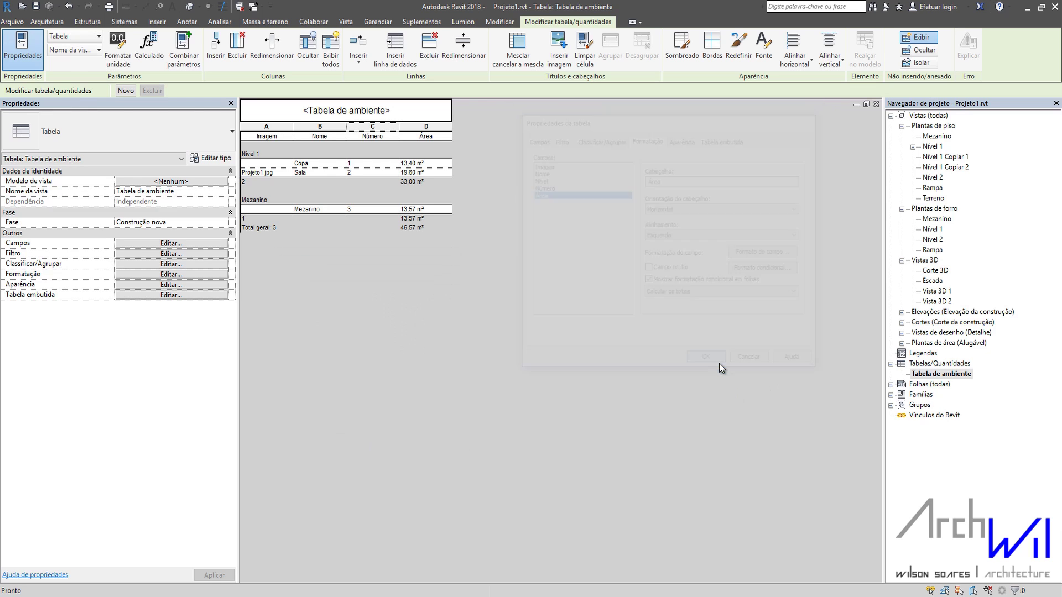
pyautogui.click(708, 362)
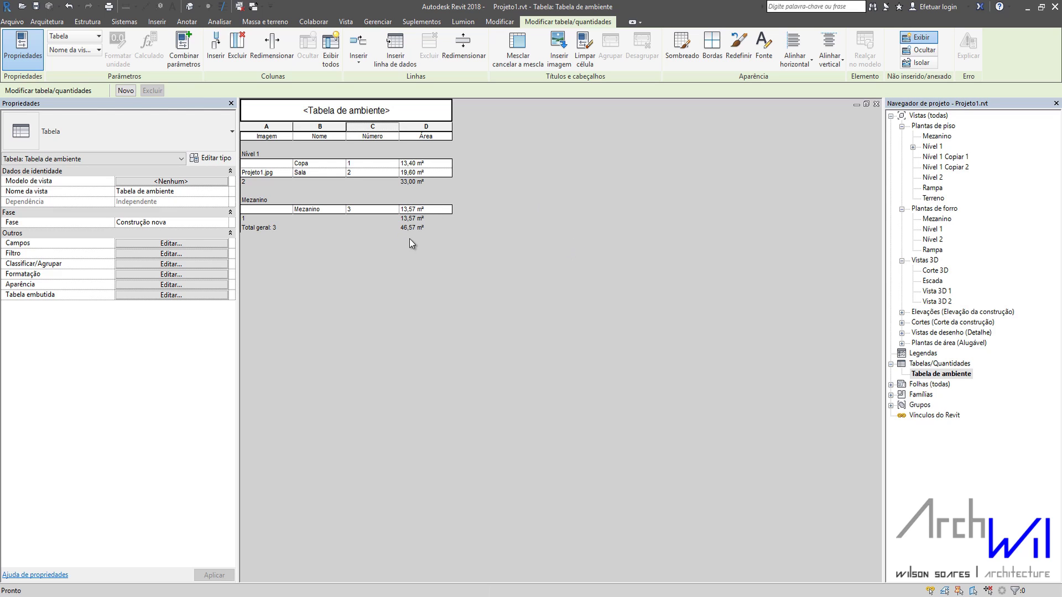
# Step: Set the room schedule's title text to 3.5mm Arial and its header and body text to 2.5mm Arial, and apply the appearance
pyautogui.click(176, 274)
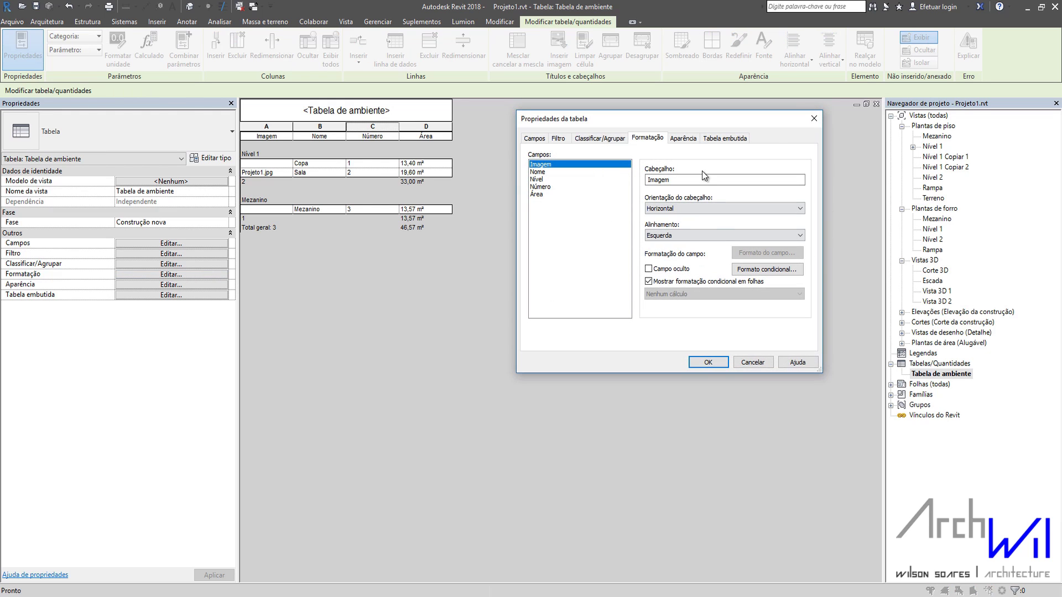
pyautogui.click(683, 138)
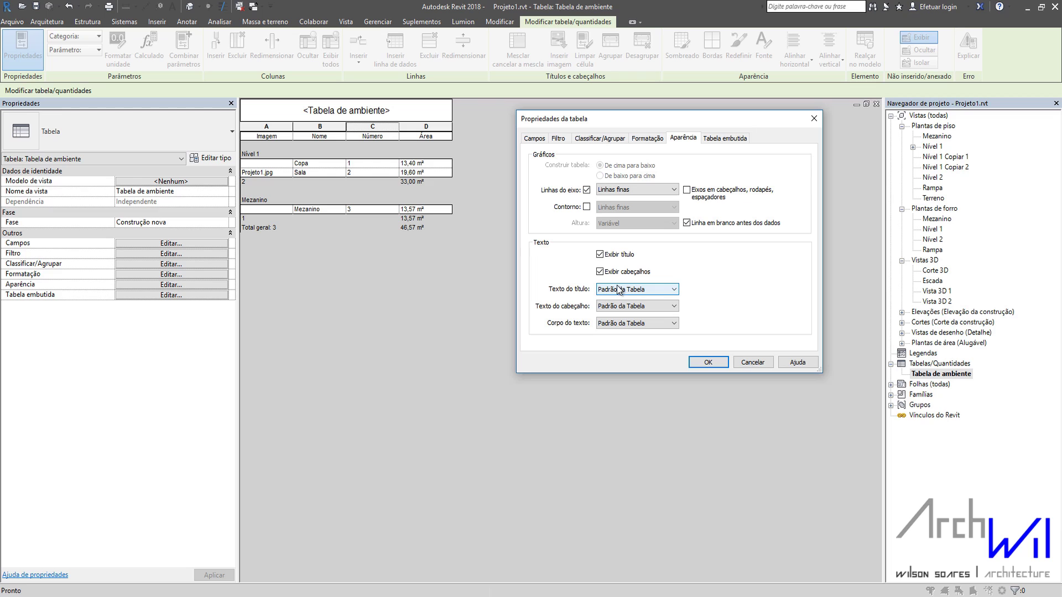
pyautogui.click(642, 291)
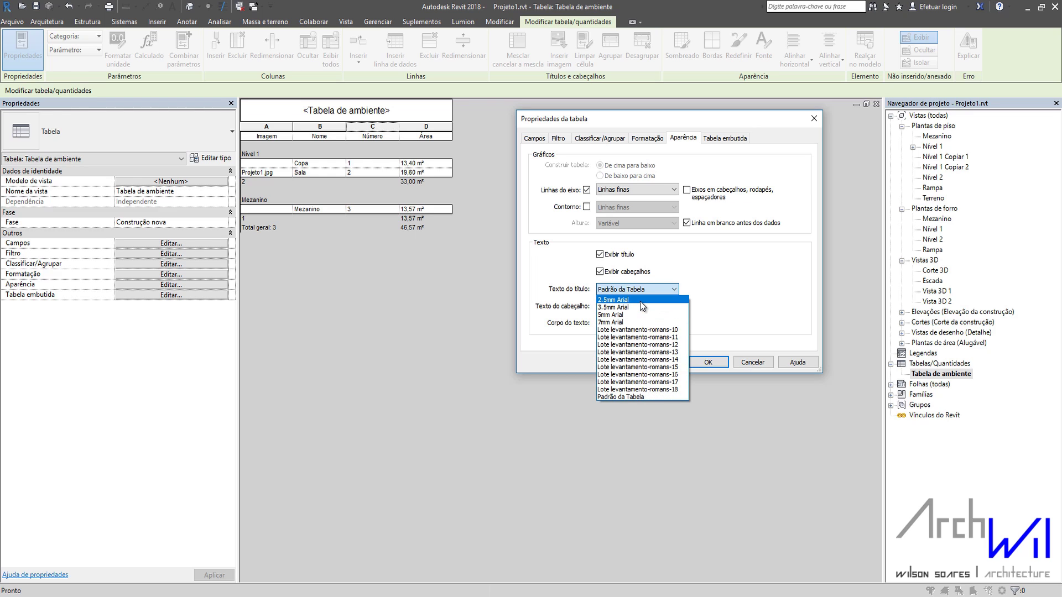
pyautogui.click(613, 308)
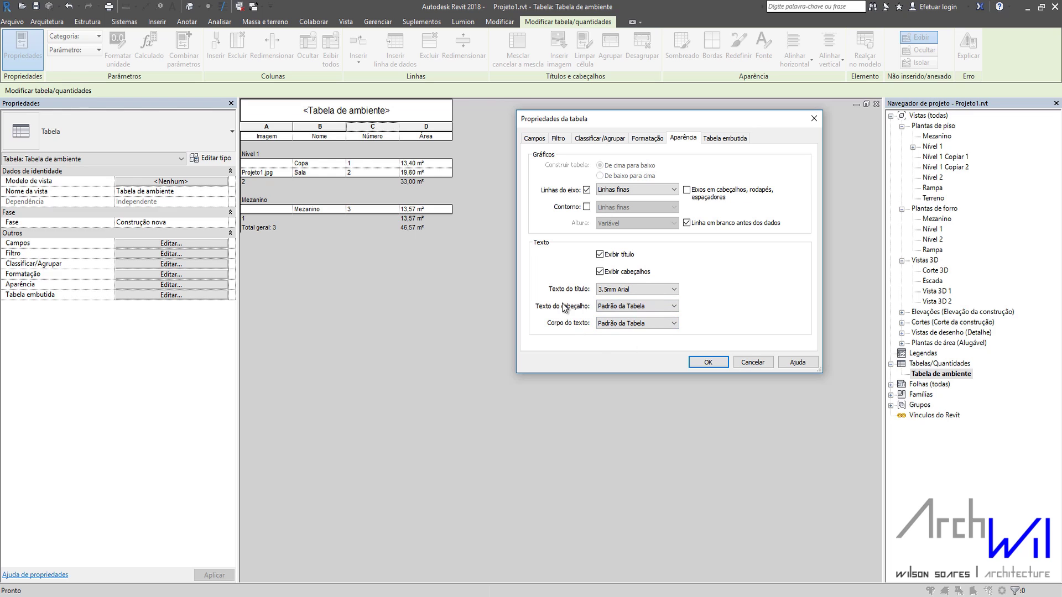
pyautogui.click(628, 308)
pyautogui.click(614, 319)
pyautogui.click(615, 325)
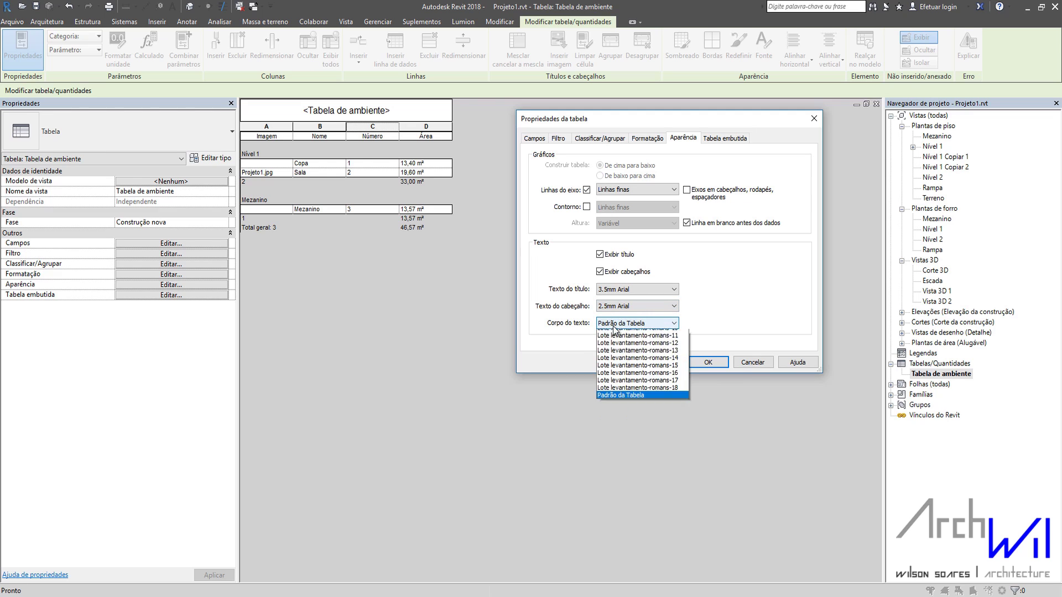
pyautogui.scroll(10, 615, 330)
pyautogui.click(612, 331)
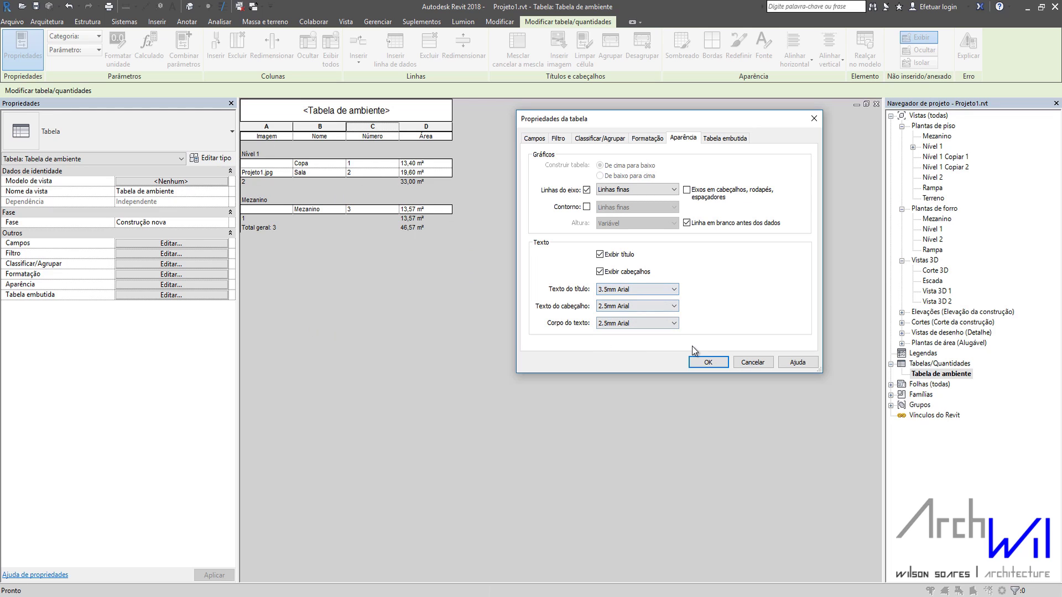
pyautogui.click(717, 364)
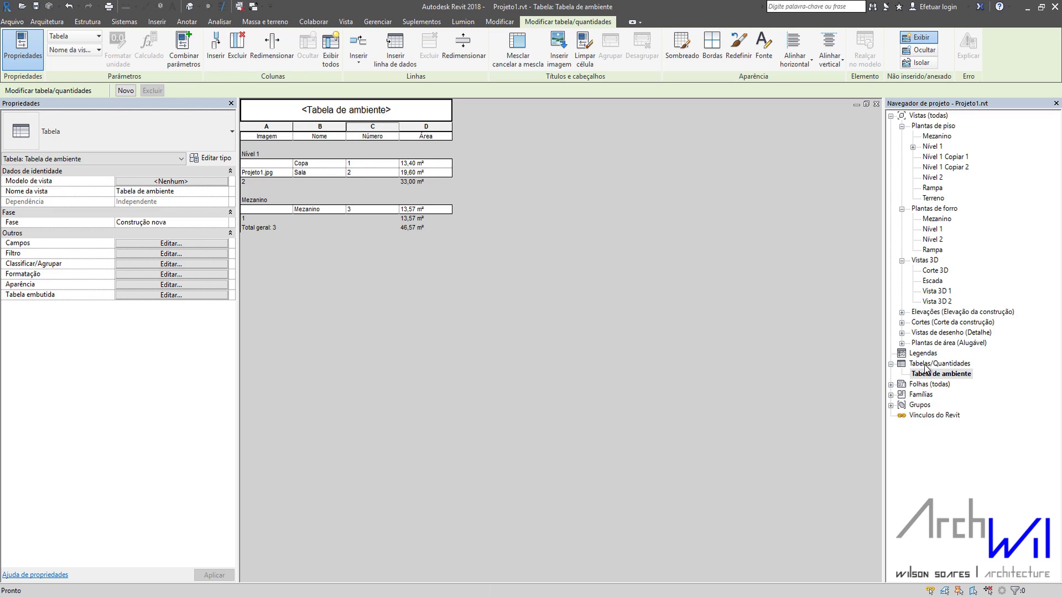
# Step: Open sheet A105 - Não nomeada and choose the 2.5mm Arial type for a new text note
pyautogui.click(890, 385)
pyautogui.doubleClick(940, 394)
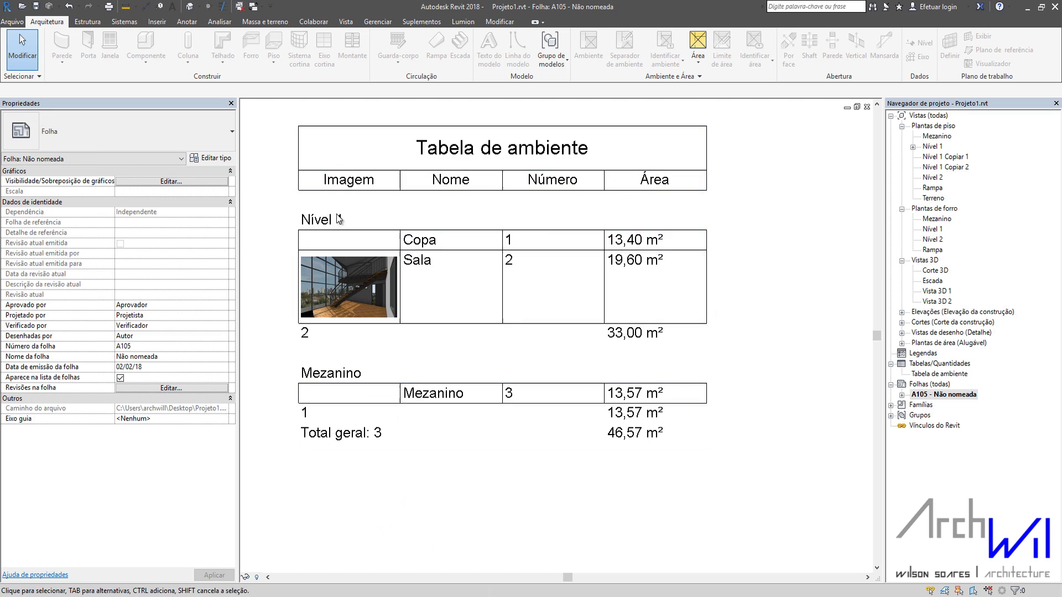
pyautogui.click(171, 8)
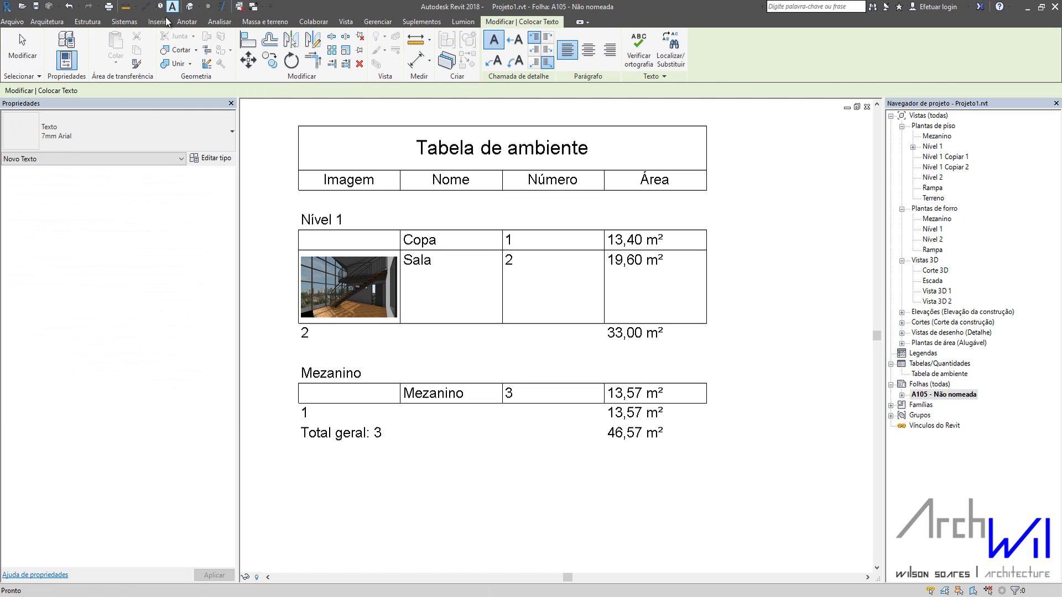
pyautogui.click(208, 135)
pyautogui.click(50, 191)
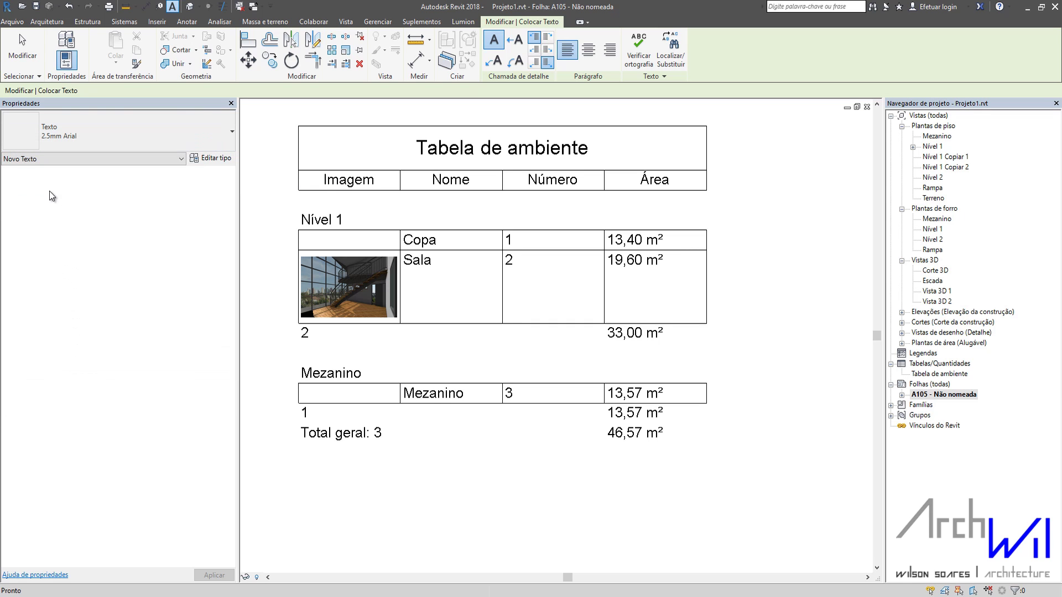
# Step: Duplicate the 2.5mm Arial text type as 2.5mm Arial Negrito and make it bold
pyautogui.click(210, 158)
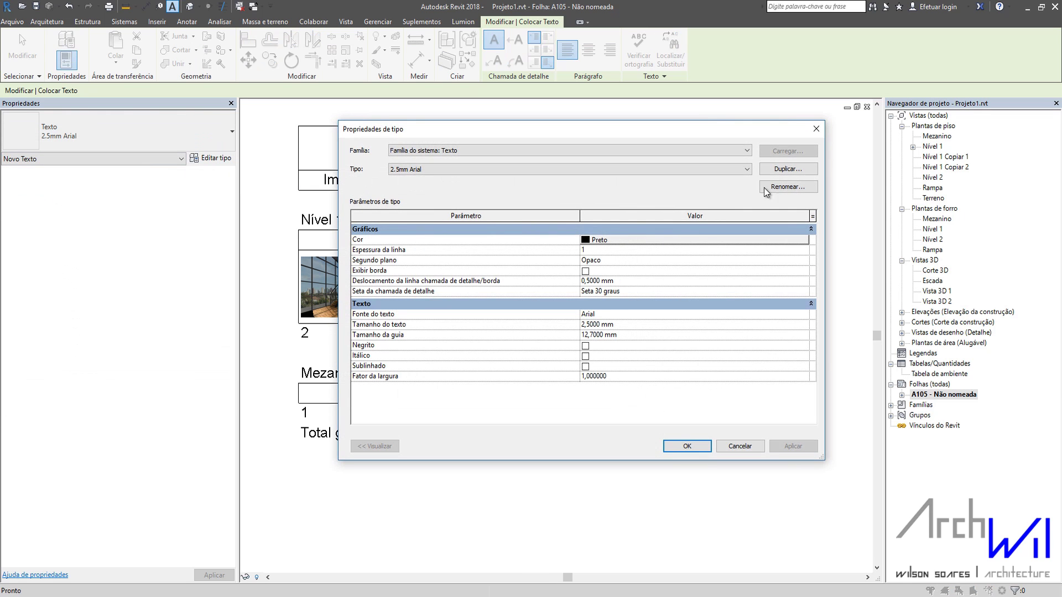
pyautogui.click(784, 171)
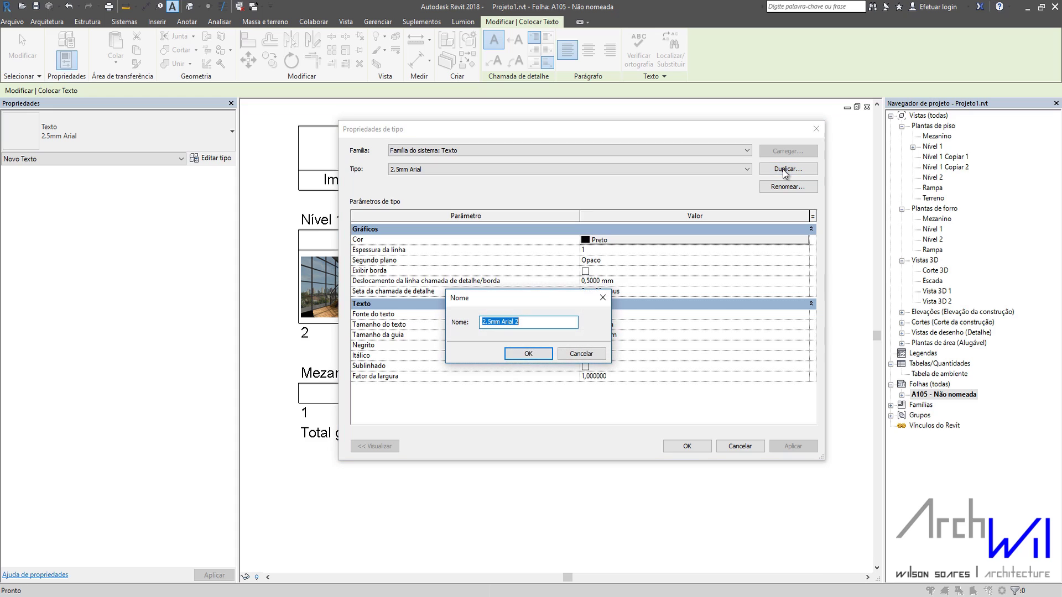
pyautogui.doubleClick(517, 322)
pyautogui.write('Negrito')
pyautogui.click(528, 353)
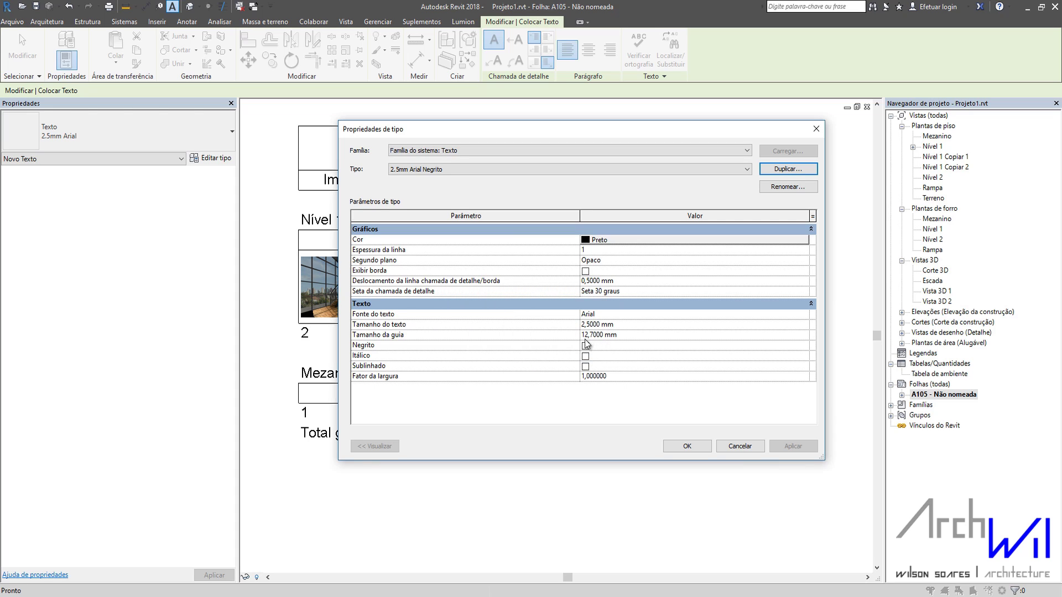
pyautogui.click(585, 347)
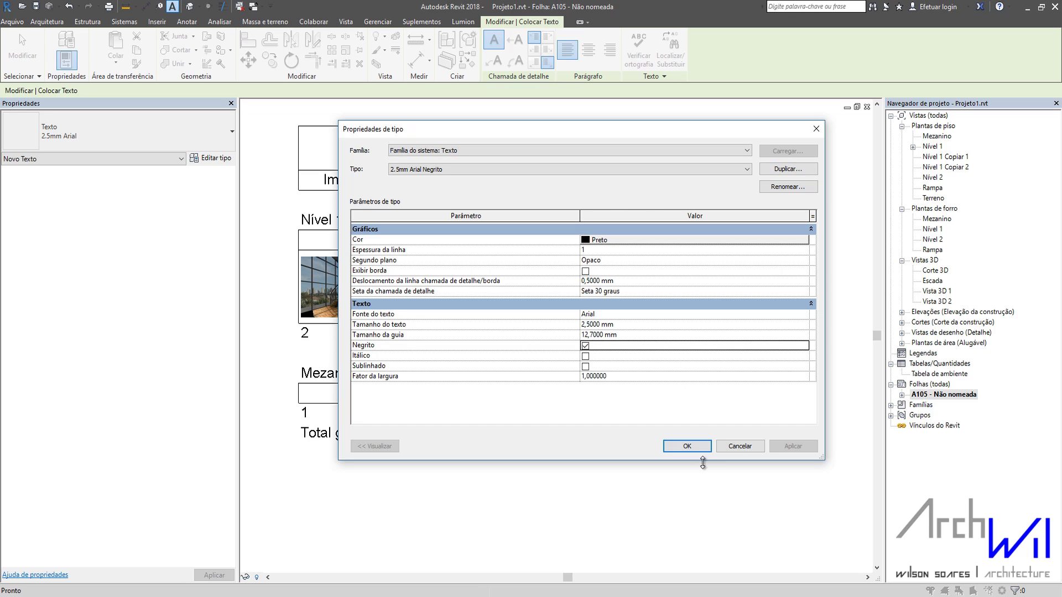
pyautogui.click(687, 446)
# Step: Place the test text "lkjlkj" beside the schedule on the sheet and delete it
pyautogui.click(744, 240)
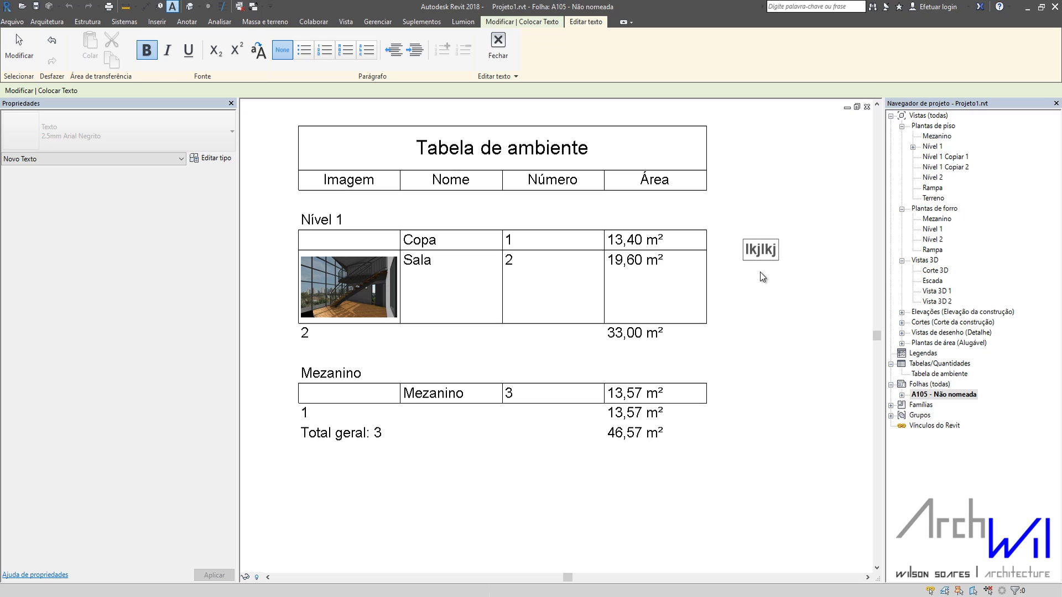
pyautogui.click(761, 294)
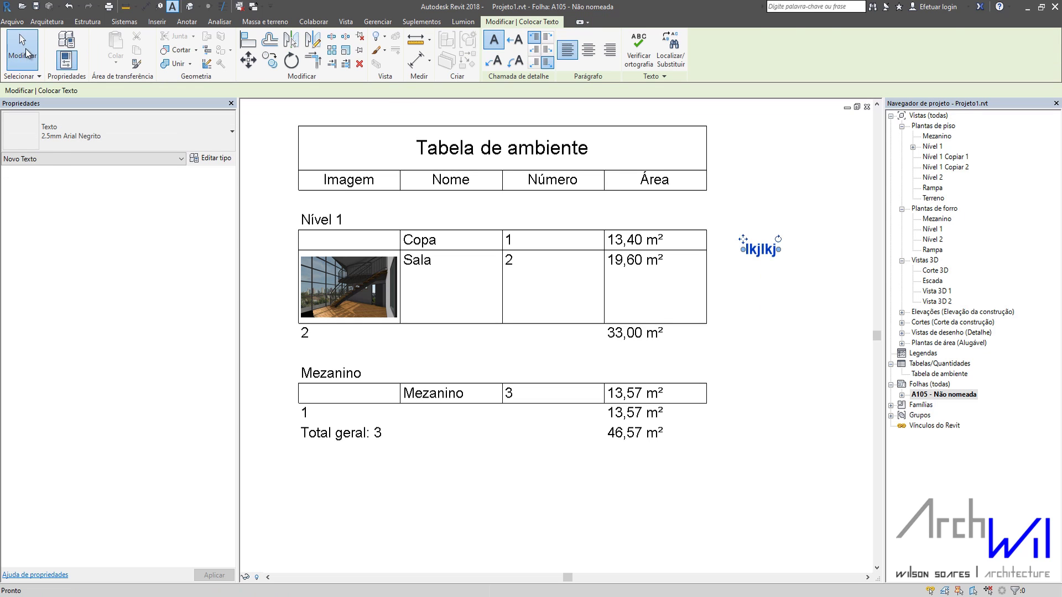
pyautogui.click(27, 53)
pyautogui.click(761, 249)
pyautogui.press('Delete')
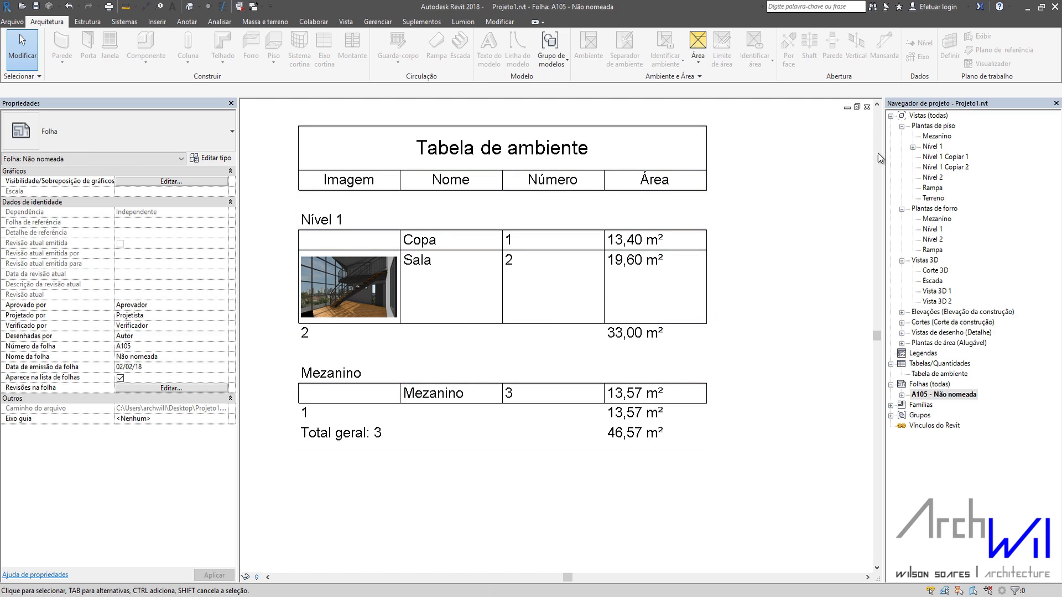
# Step: Return to the room schedule, set its header text to 2.5mm Arial Negrito and apply it
pyautogui.hotkey('ctrl', 'Tab')
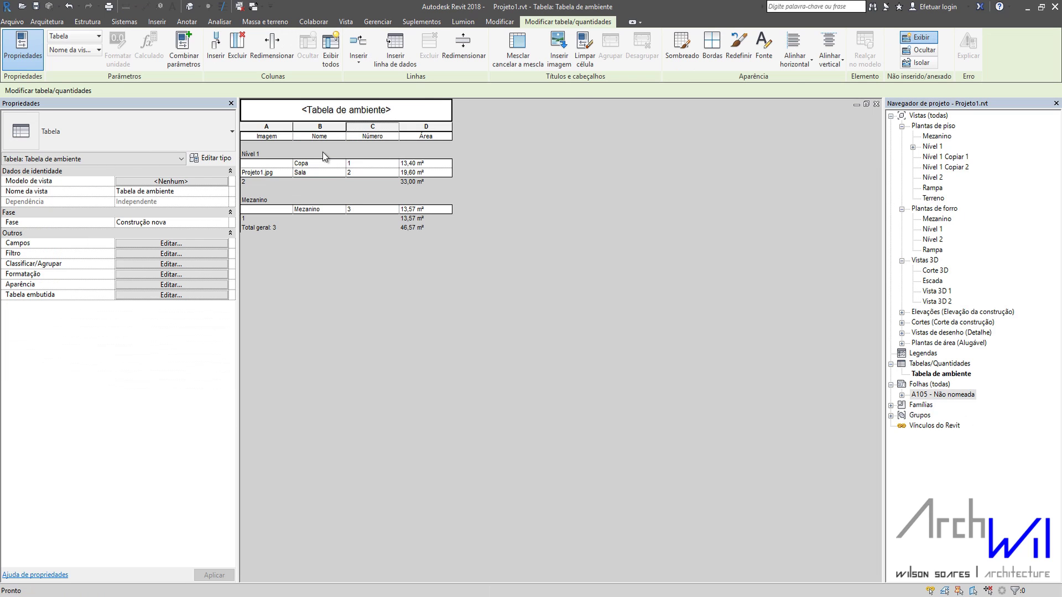
pyautogui.click(164, 285)
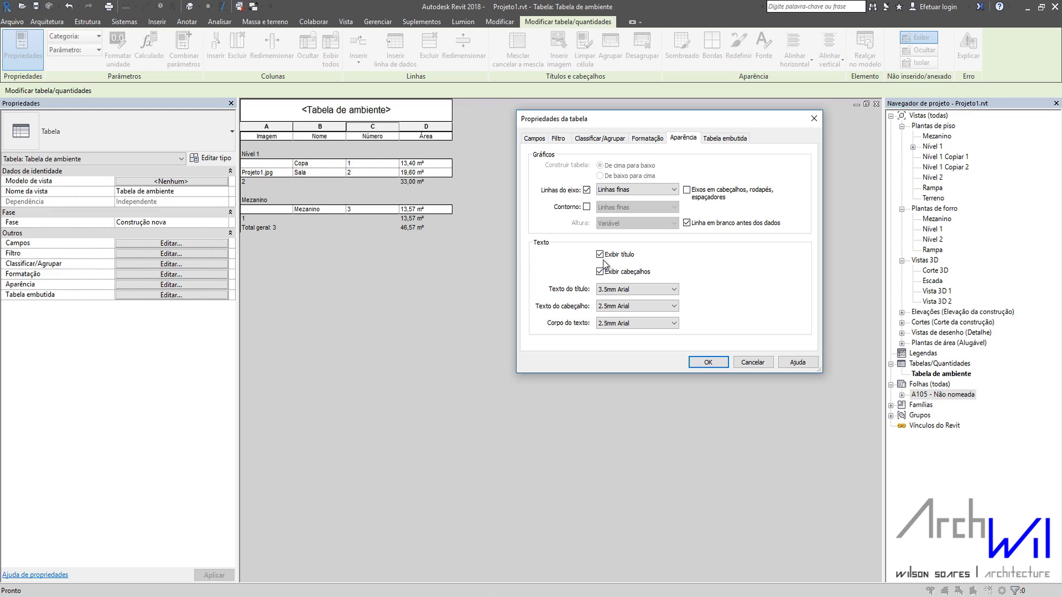
pyautogui.click(628, 311)
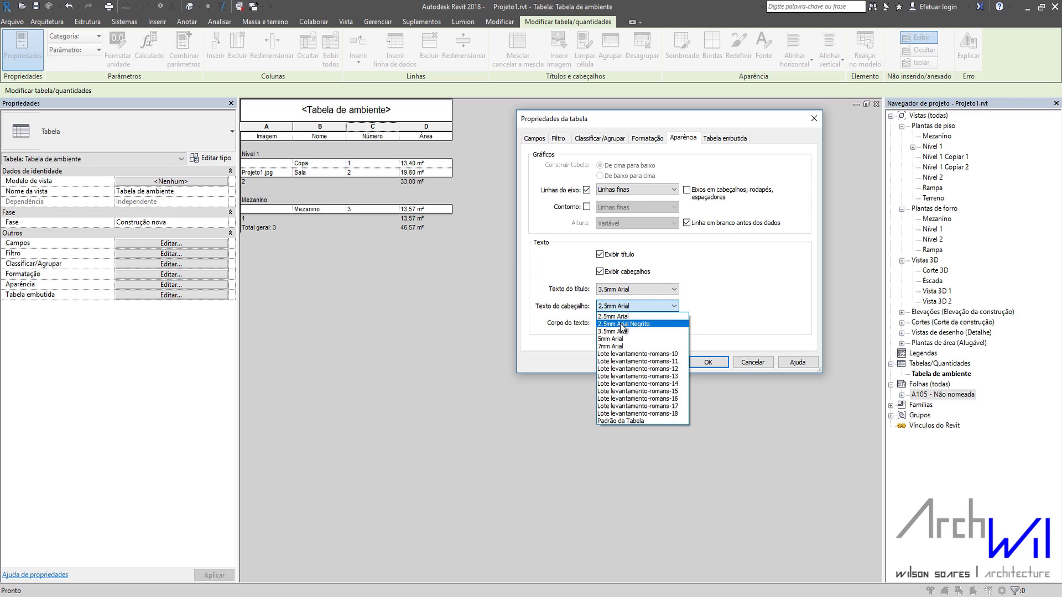
pyautogui.click(622, 325)
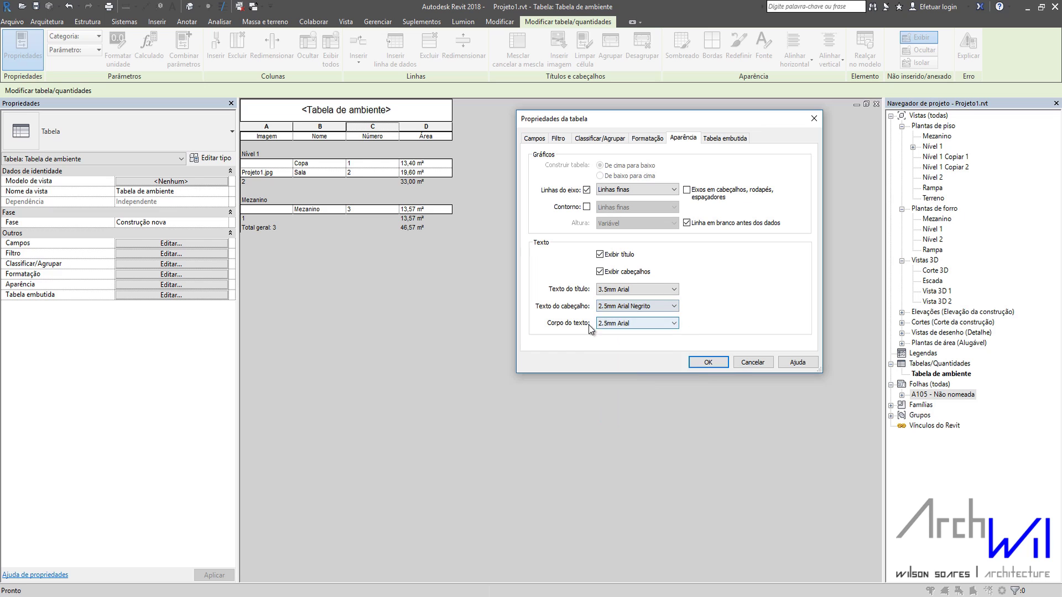
pyautogui.click(713, 362)
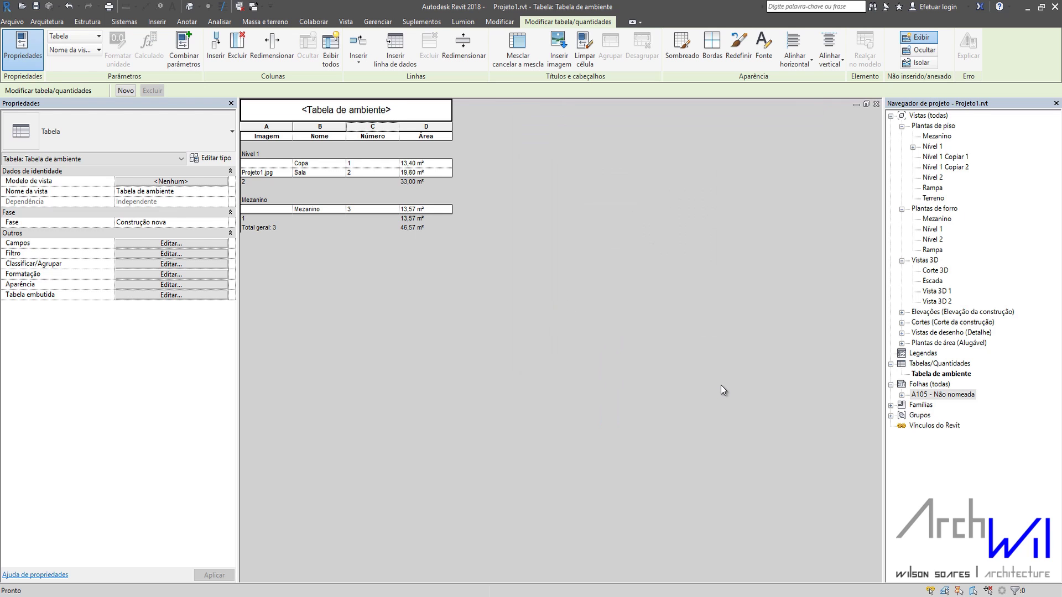
# Step: Change the color of the 2.5mm Arial Negrito text type to red from sheet A105 and leave text placement
pyautogui.hotkey('ctrl', 'Tab')
pyautogui.hotkey('ctrl', 'Tab')
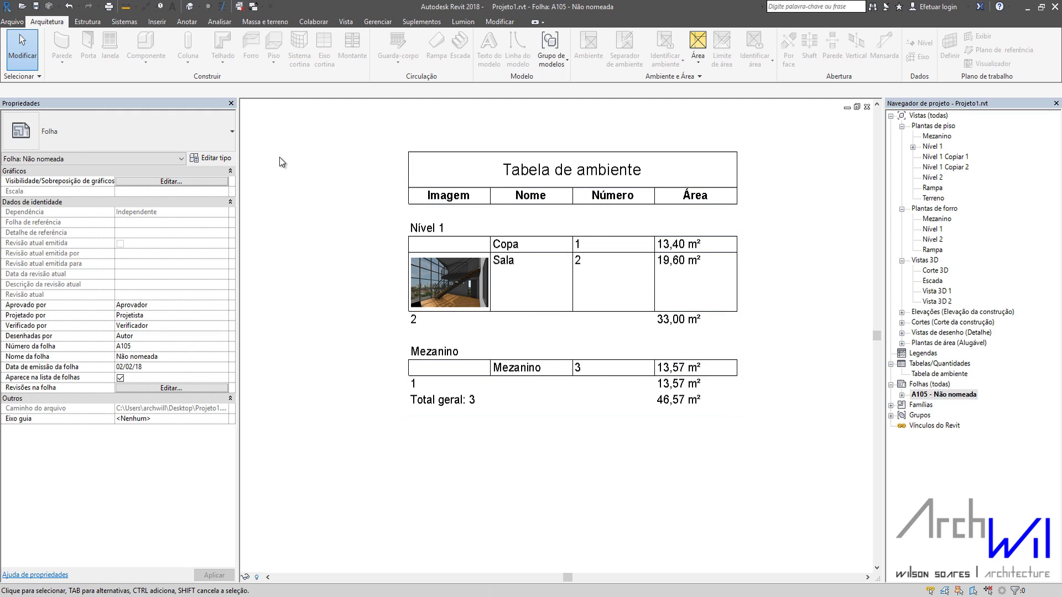
pyautogui.click(172, 6)
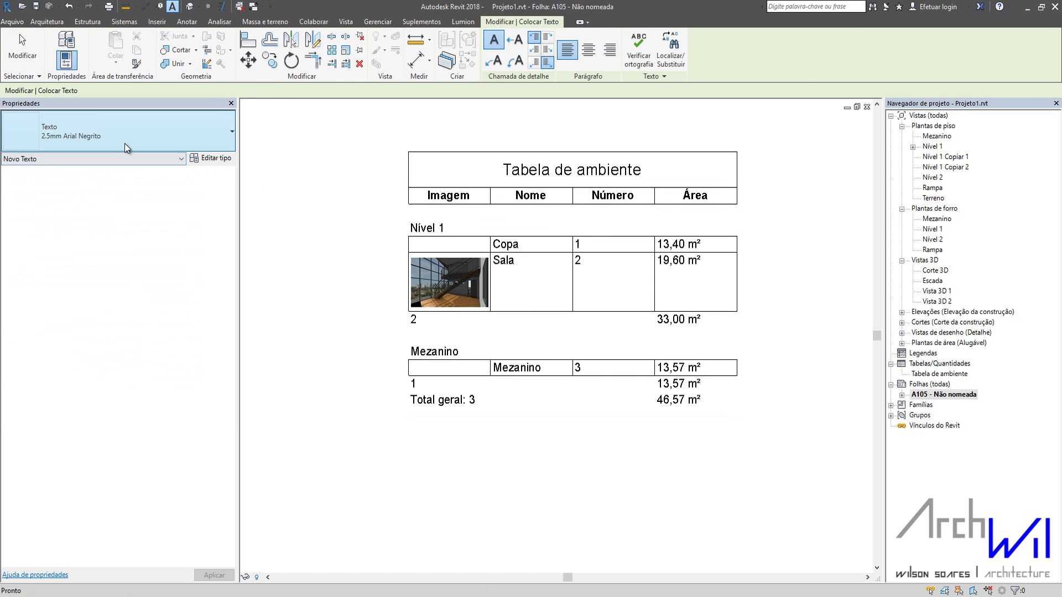
pyautogui.click(210, 158)
pyautogui.click(606, 240)
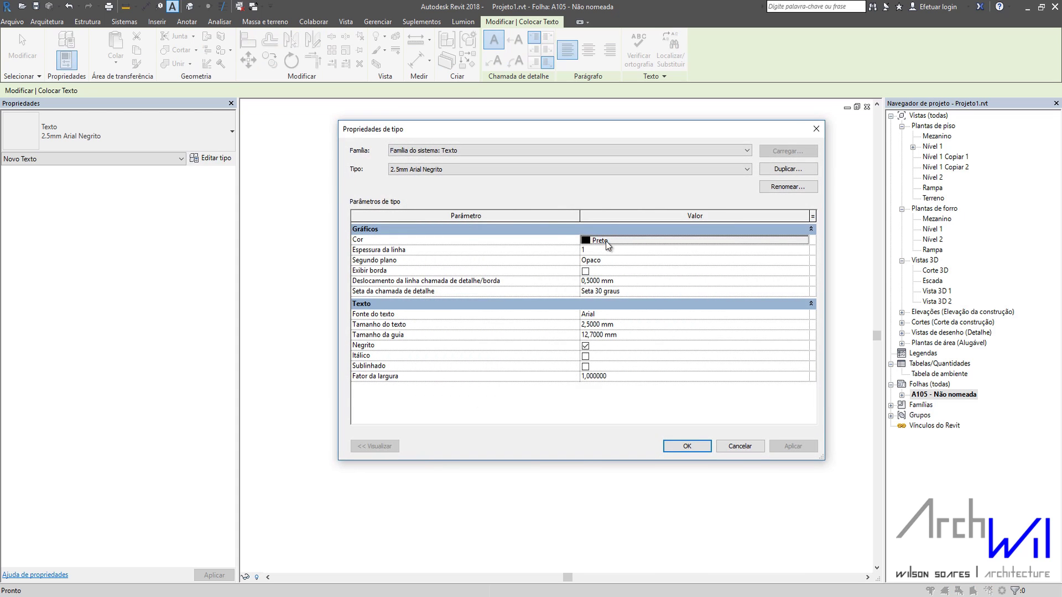
pyautogui.click(605, 241)
pyautogui.click(476, 305)
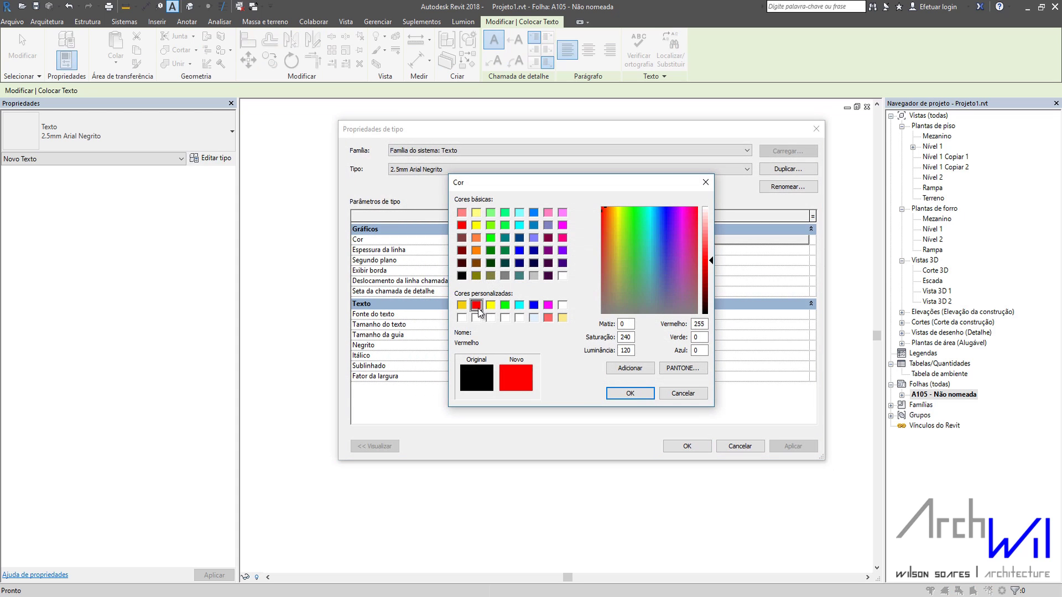
pyautogui.click(631, 398)
pyautogui.click(687, 446)
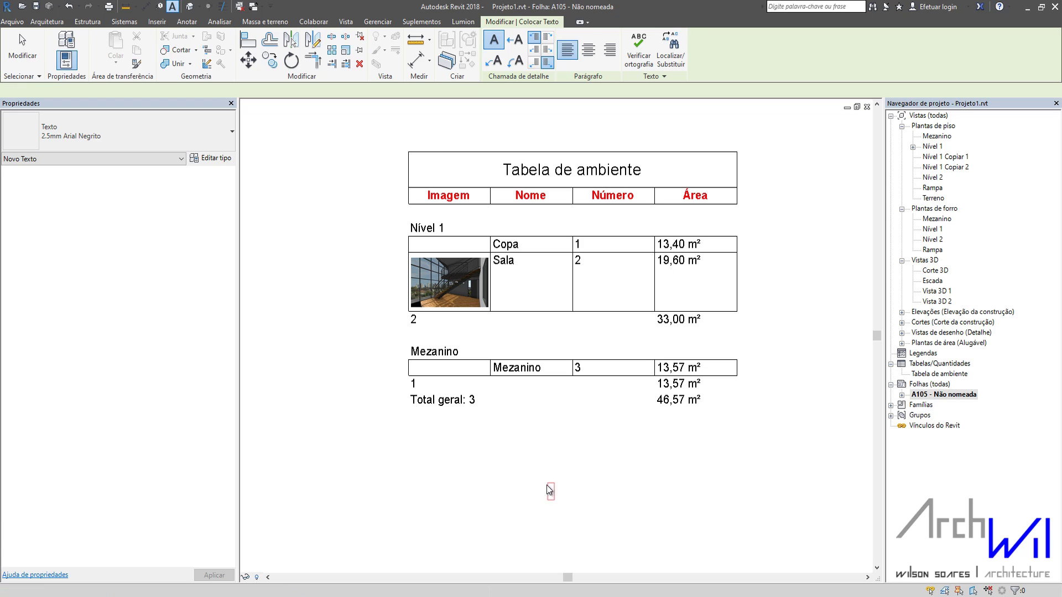
pyautogui.click(549, 490)
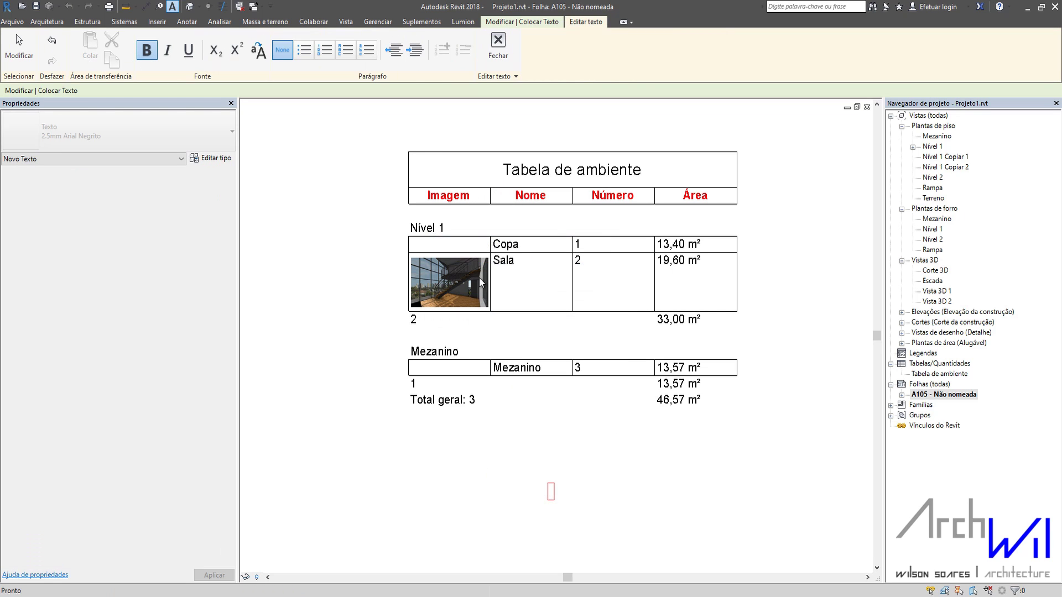
pyautogui.click(19, 47)
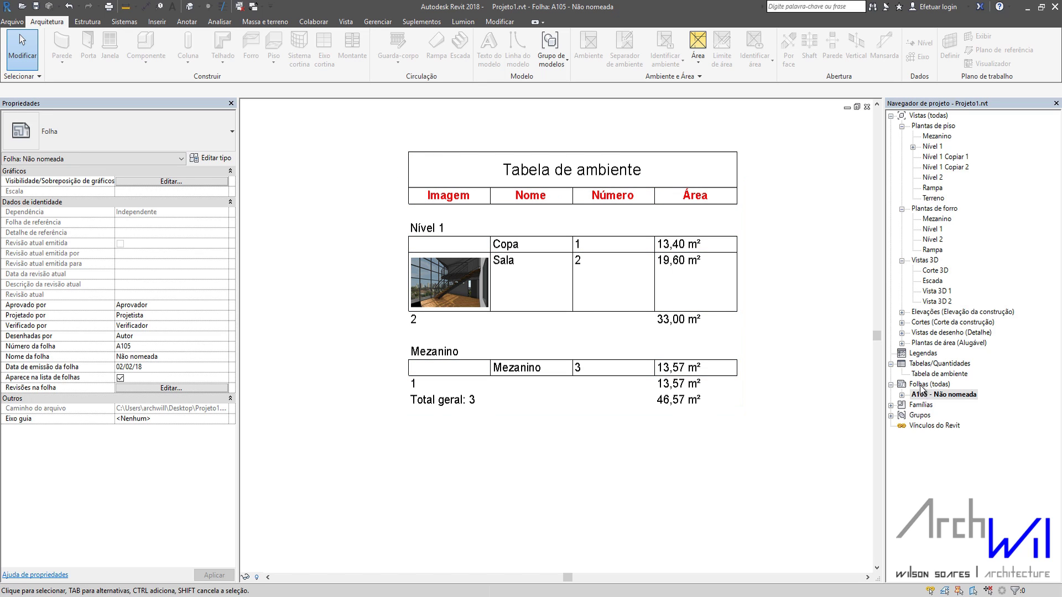
# Step: Hide the Imagem column in the room schedule view and restore all hidden columns, including Nível
pyautogui.hotkey('ctrl', 'Tab')
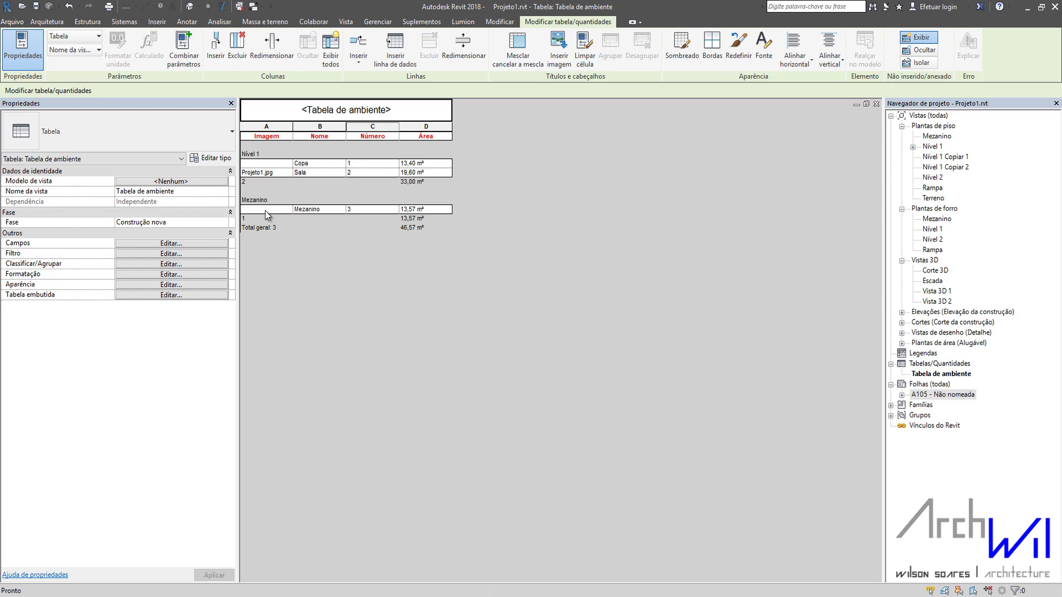
pyautogui.click(271, 129)
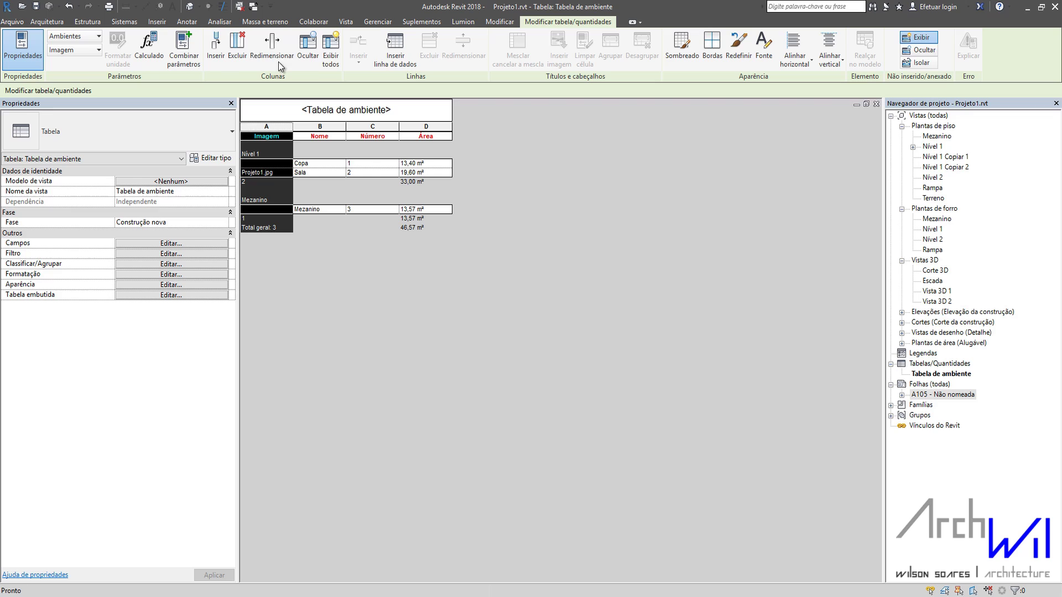
pyautogui.click(308, 44)
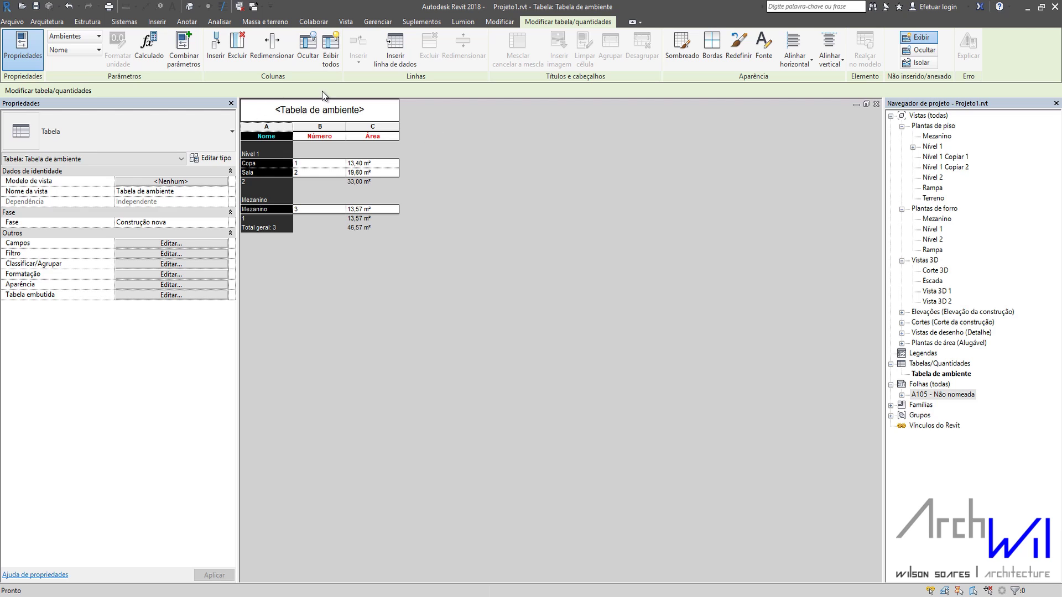
pyautogui.click(332, 53)
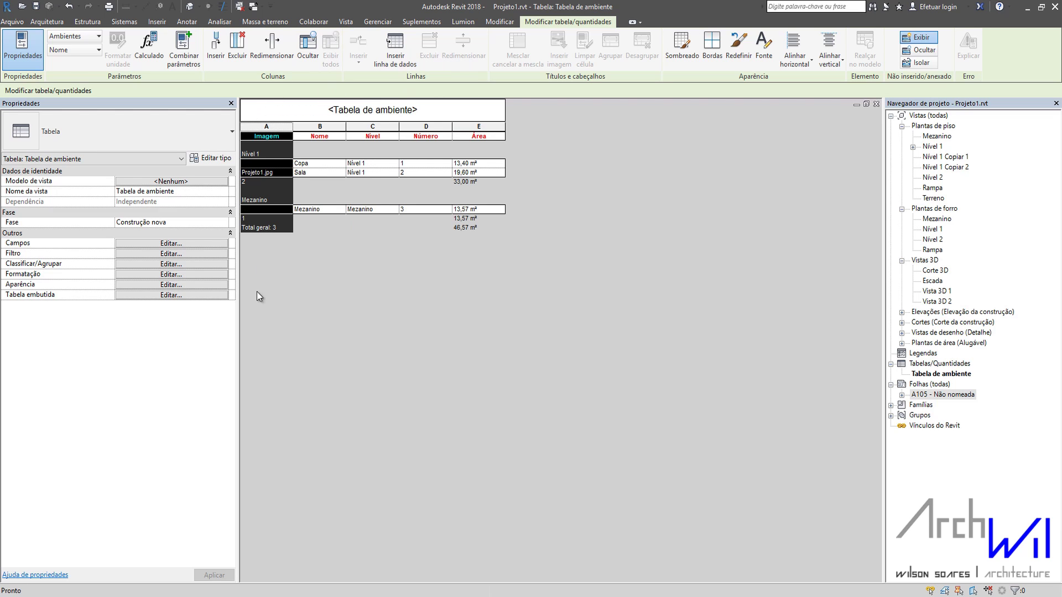
pyautogui.click(314, 126)
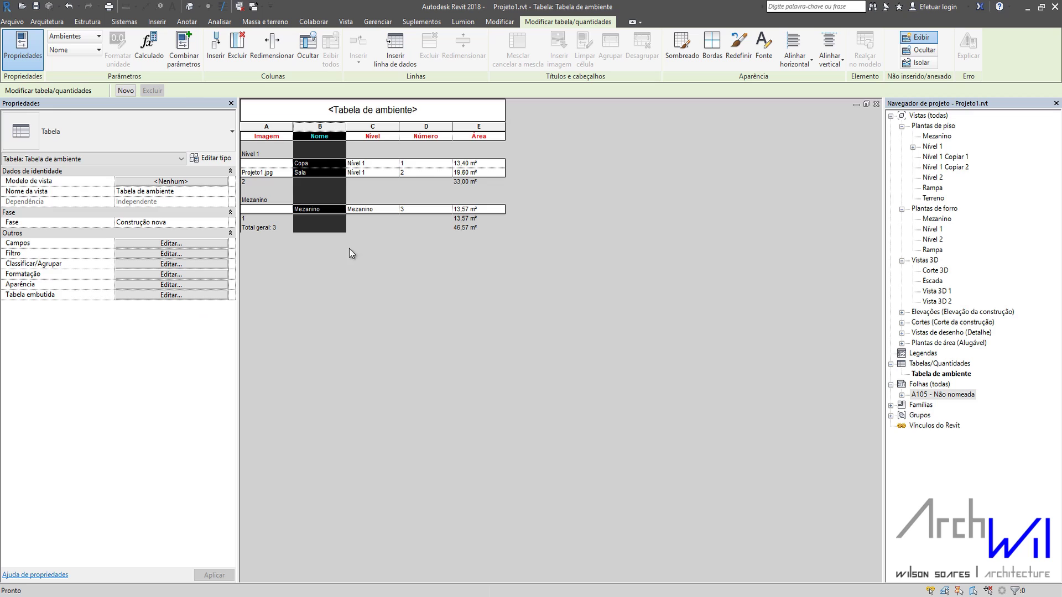
pyautogui.click(331, 164)
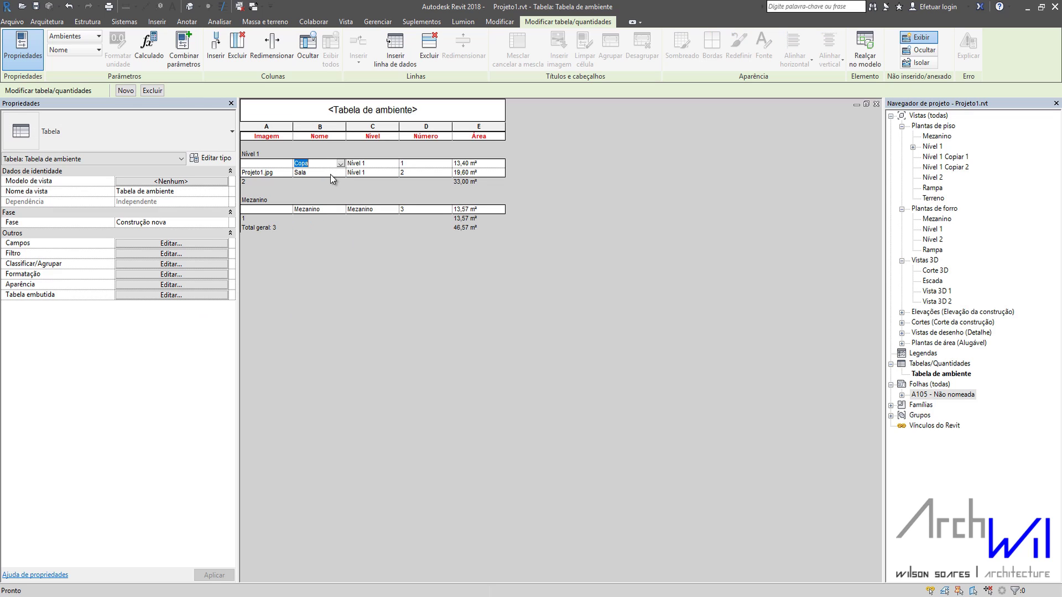
pyautogui.rightClick(323, 175)
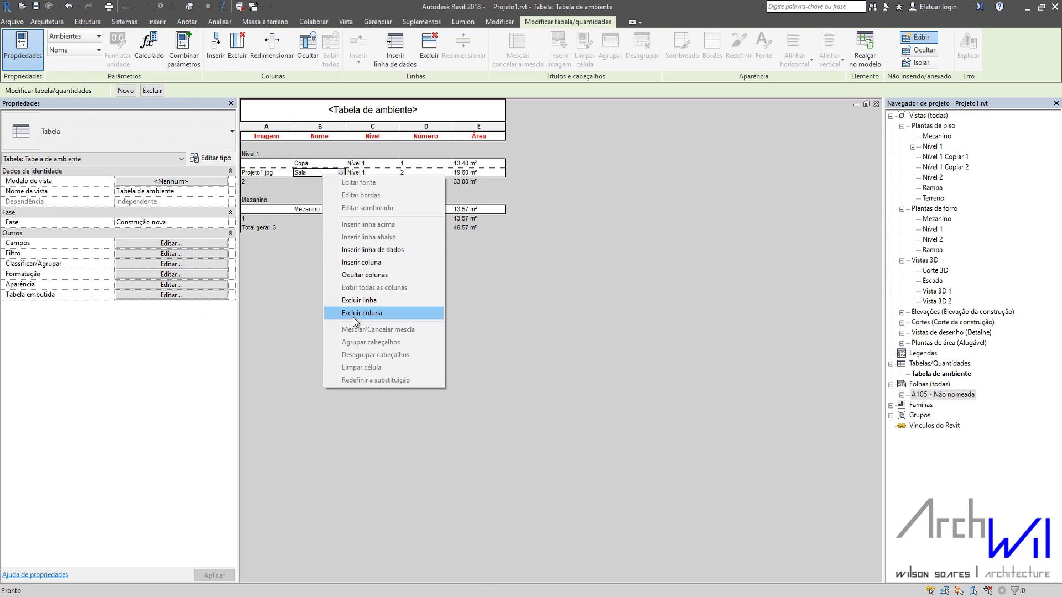
pyautogui.click(320, 180)
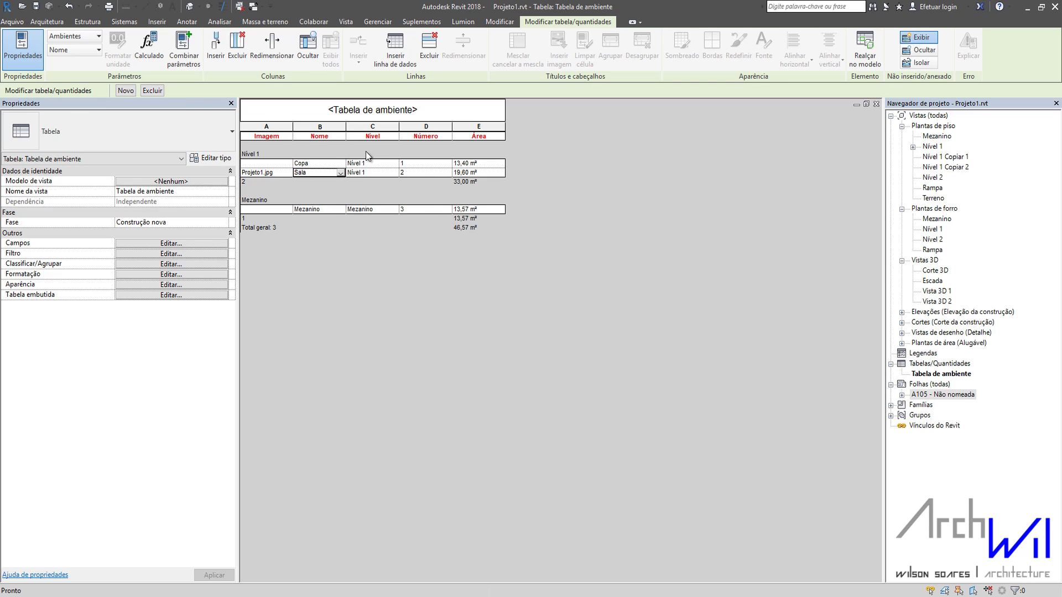
# Step: Narrow the Nome, Nível and Número columns of the room schedule
pyautogui.moveTo(346, 124); pyautogui.dragTo(405, 126)
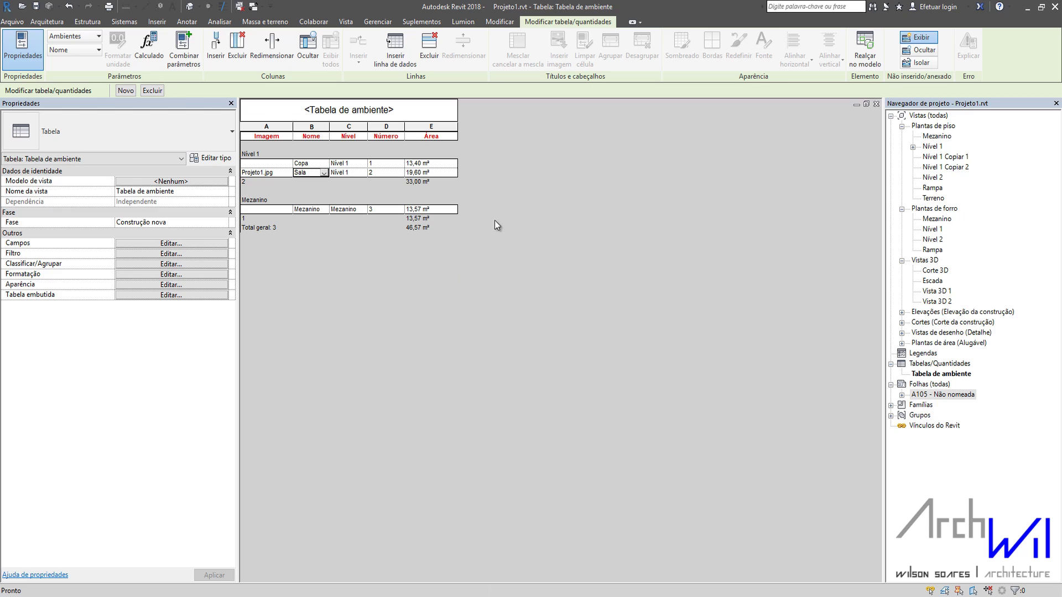